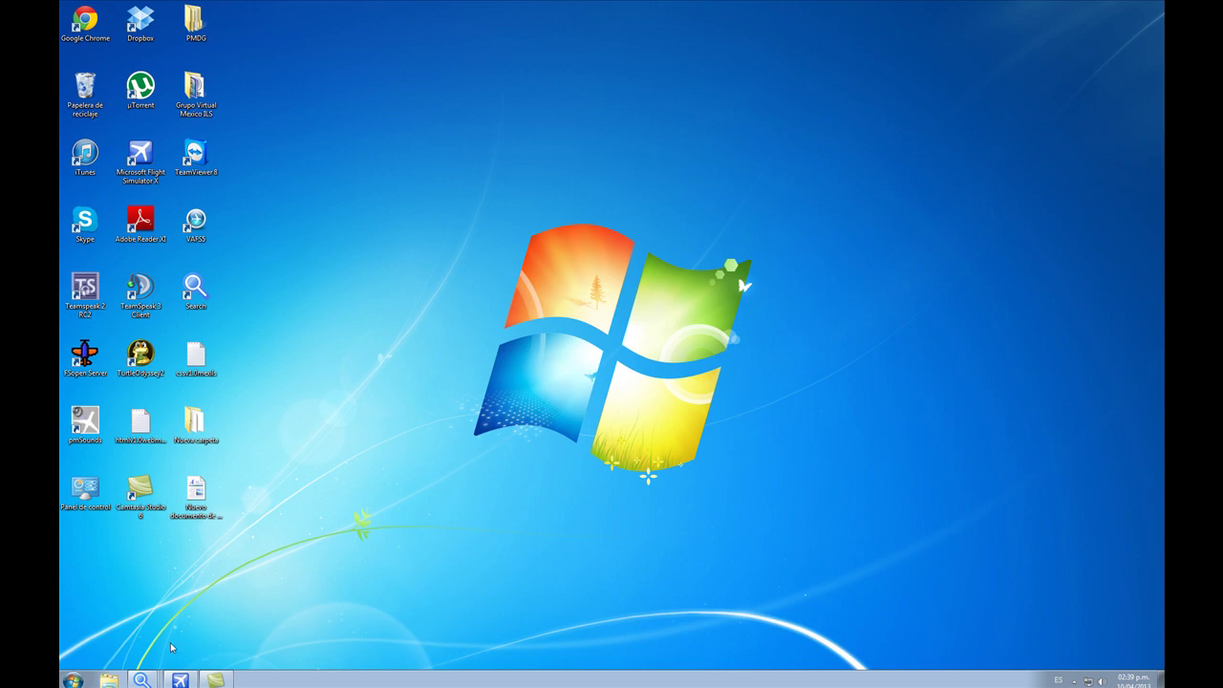
Step: Download FSHostClient1.3.rar from its MediaFire page and open the downloaded archive
mouse_move(158, 680)
click(143, 654)
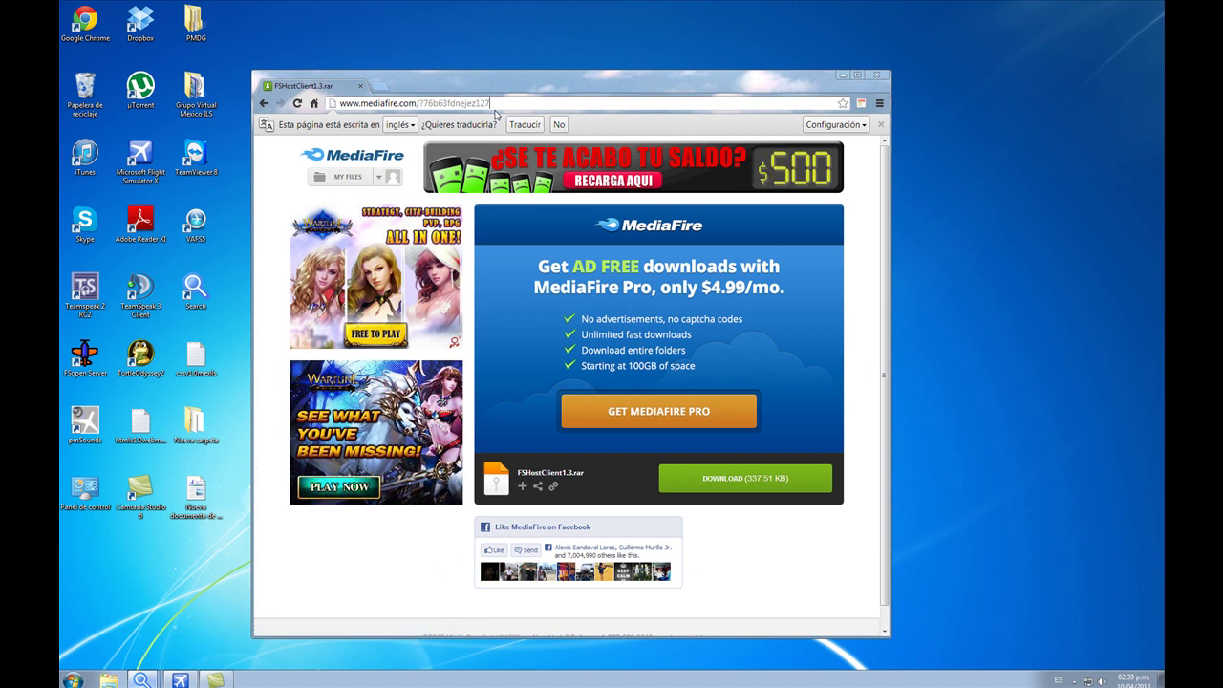
click(783, 485)
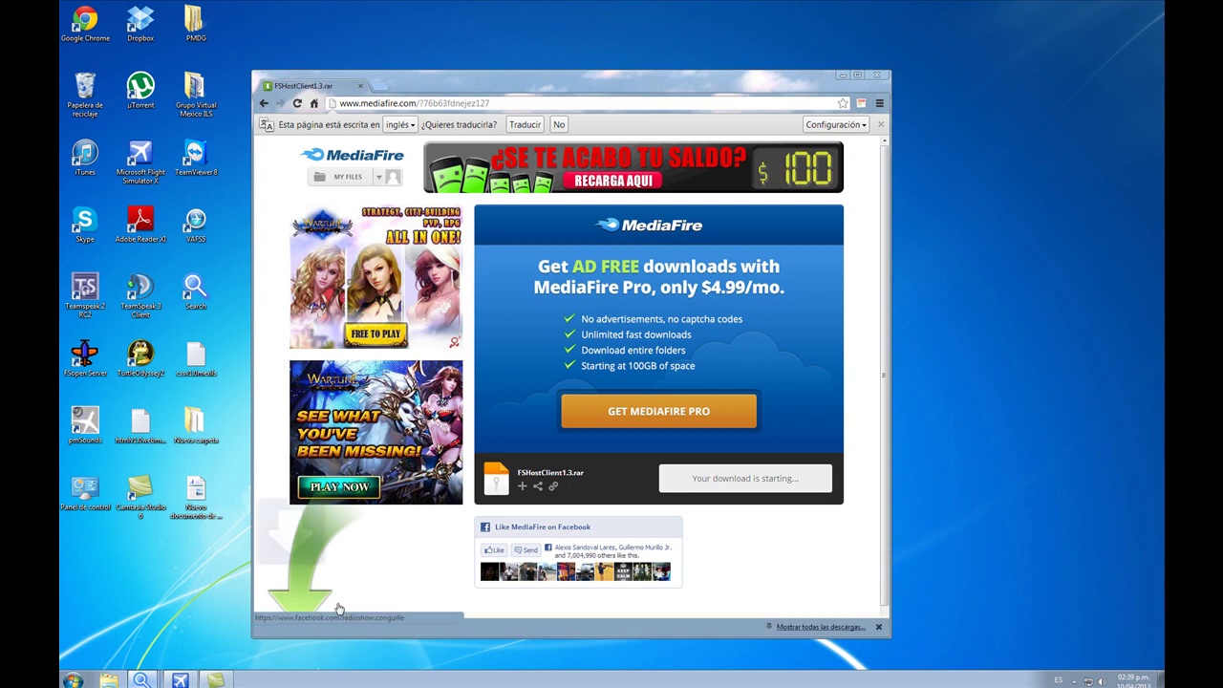
mouse_move(150, 675)
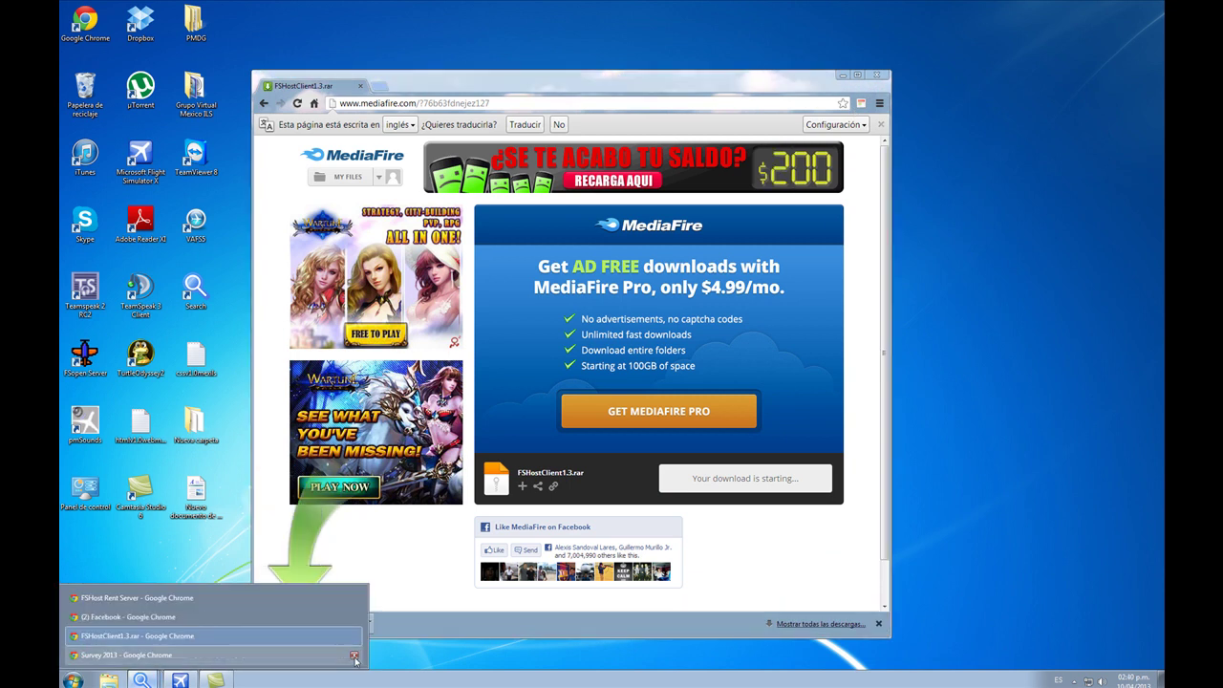
click(309, 634)
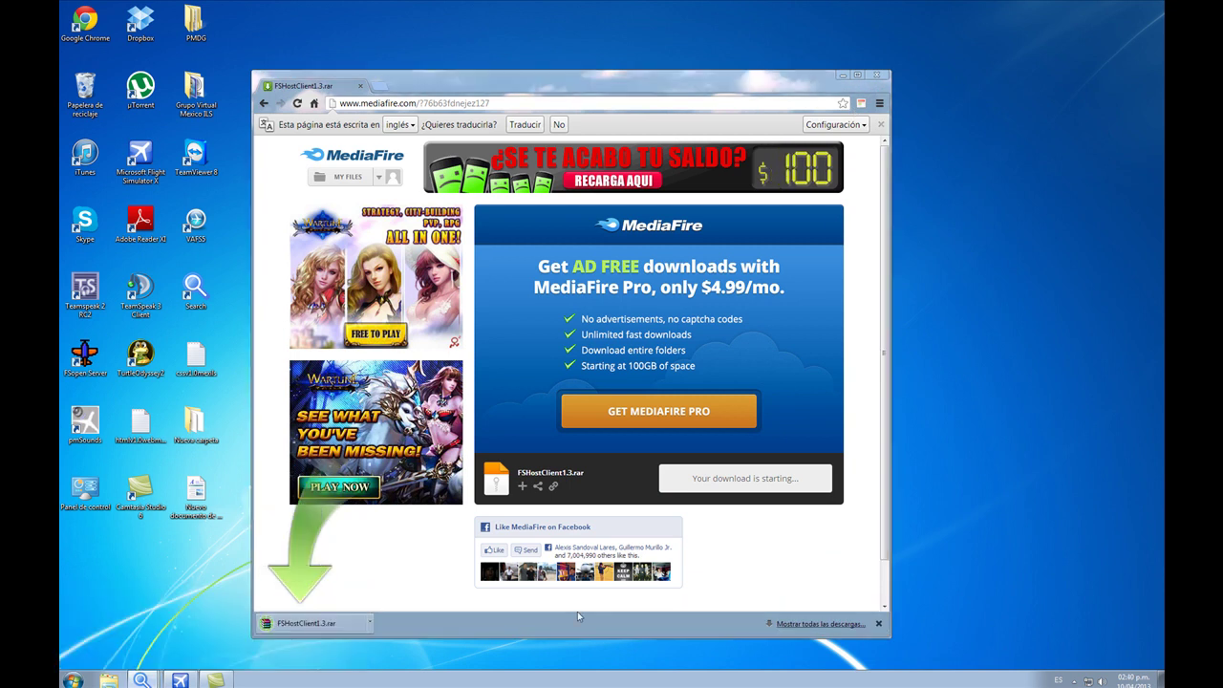
click(309, 630)
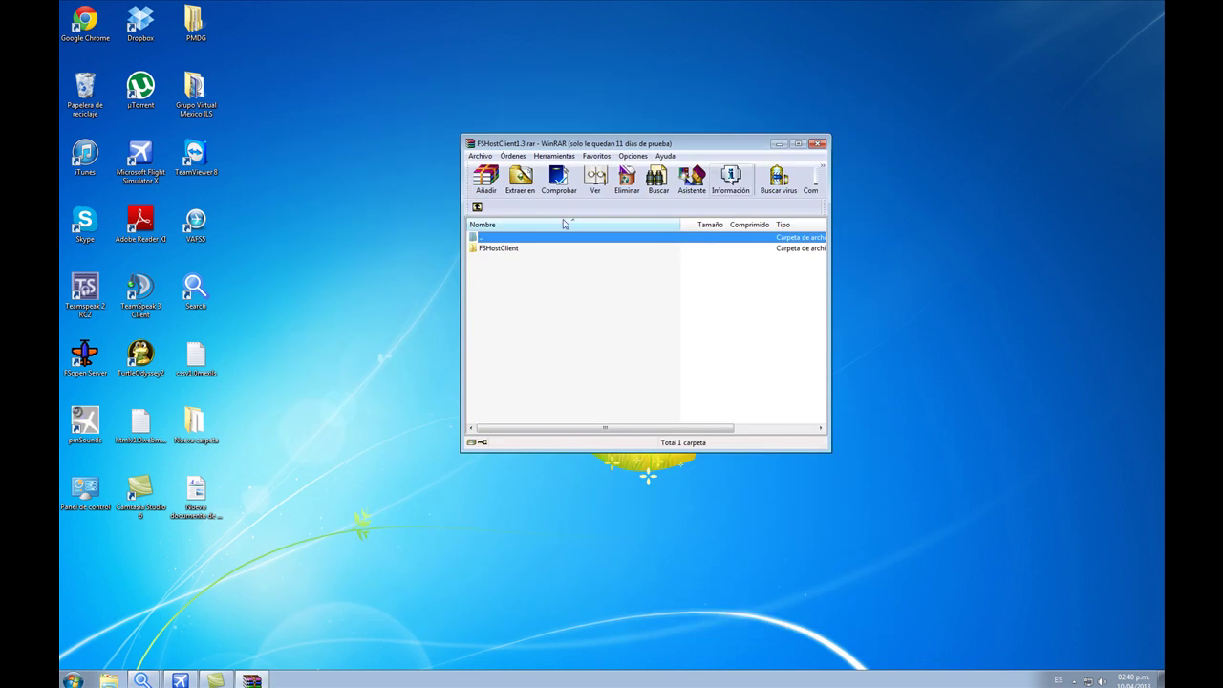
Step: Extract the FSHostClient folder from the archive to the desktop and put the archive window away
click(503, 250)
double_click(504, 251)
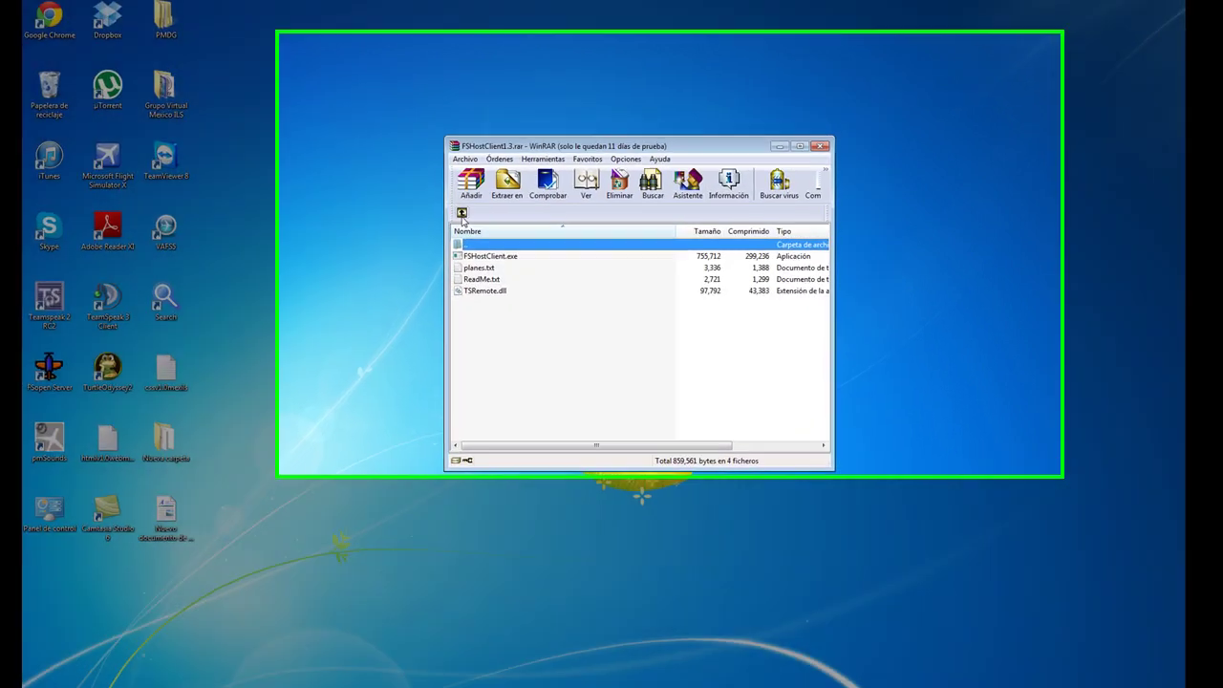
double_click(487, 235)
click(401, 227)
click(620, 295)
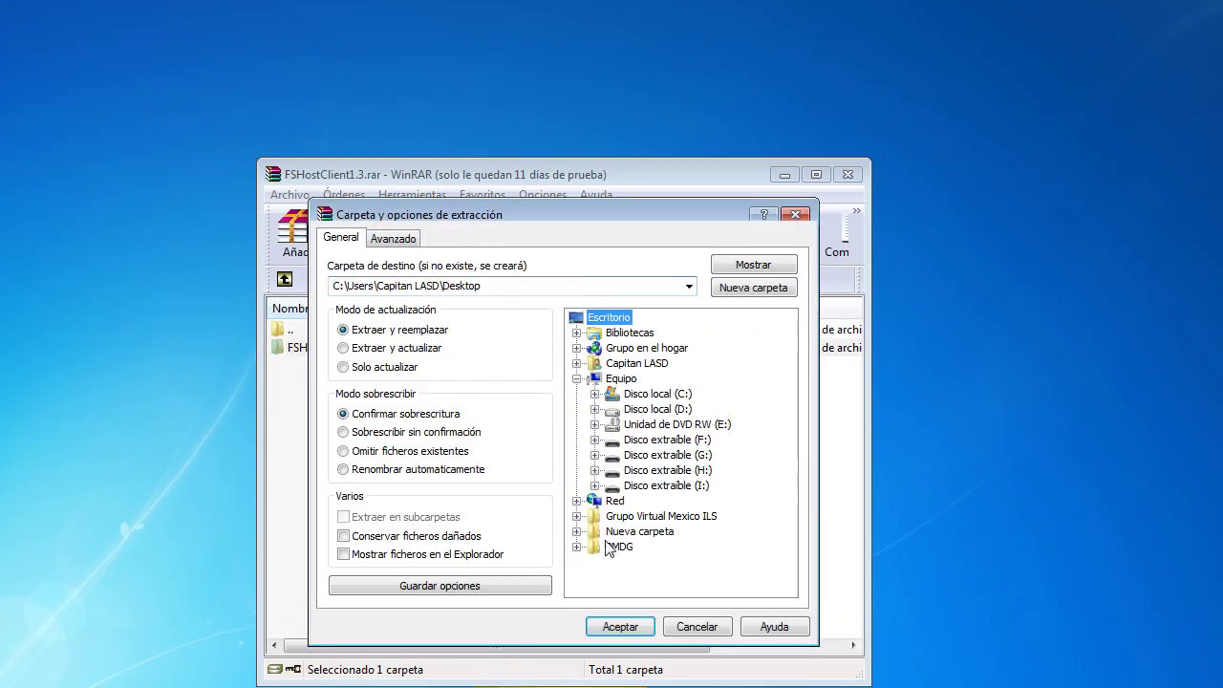
click(628, 584)
click(783, 174)
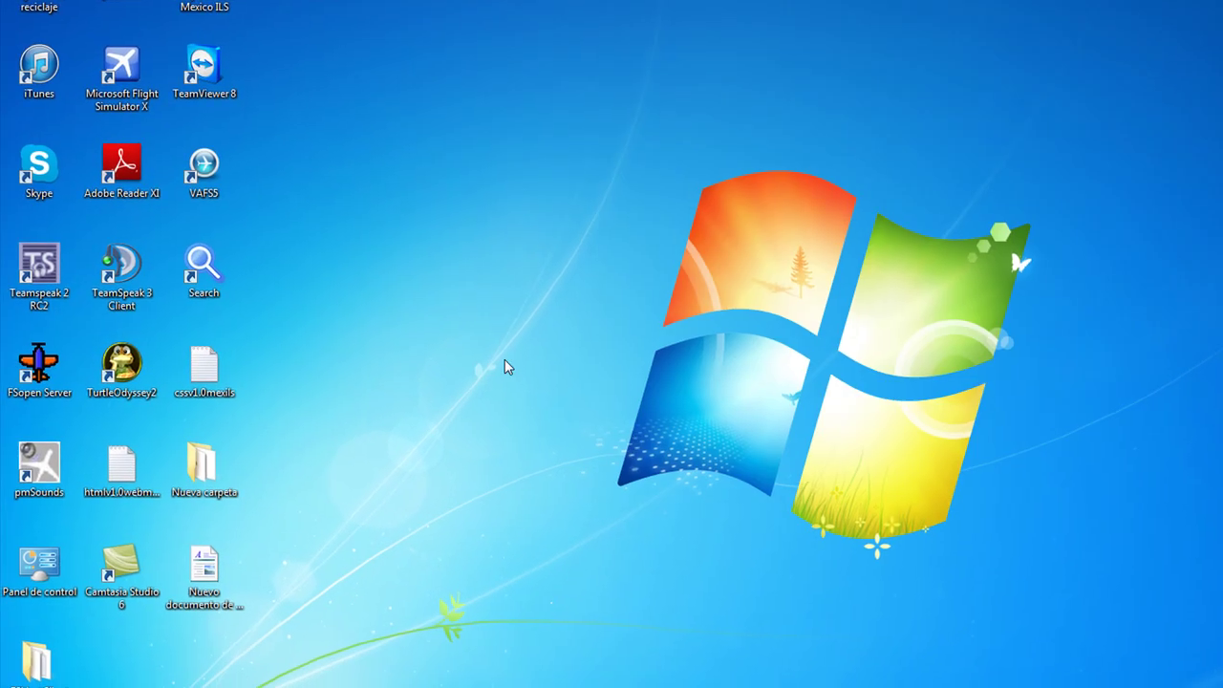
Step: Move the FSHostClient folder from the desktop into Archivos de programa (x86) on Disco local (C:)
drag(67, 647, 680, 66)
right_click(680, 65)
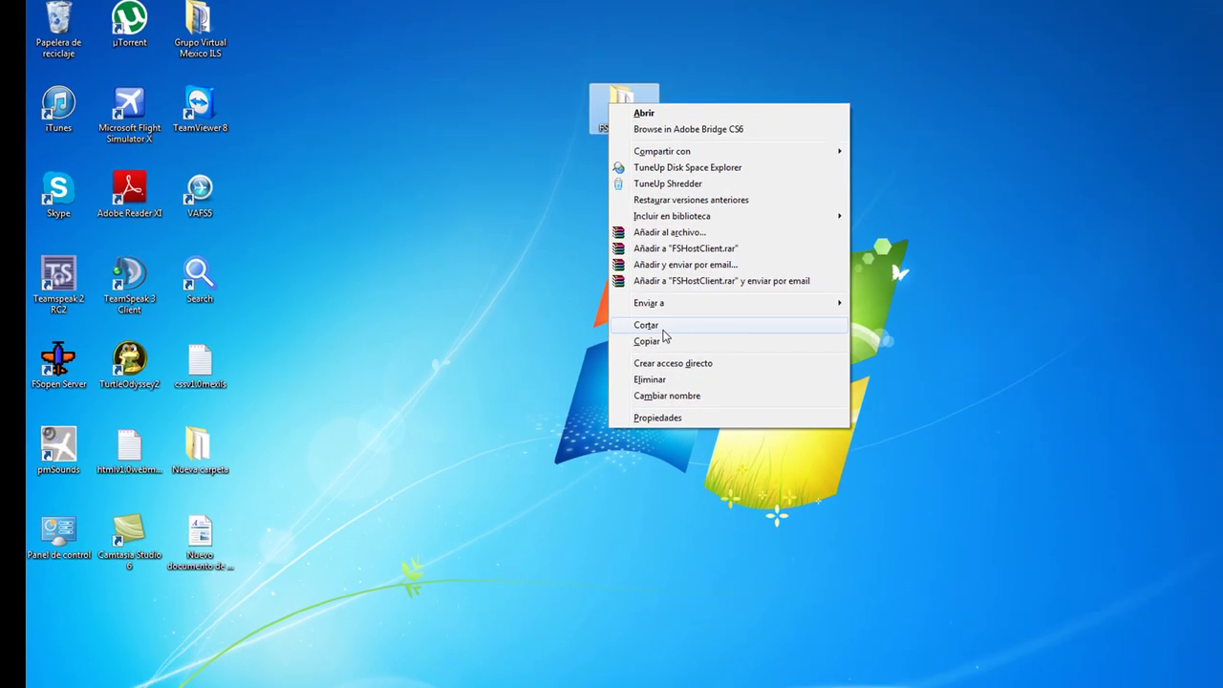
click(744, 325)
click(72, 680)
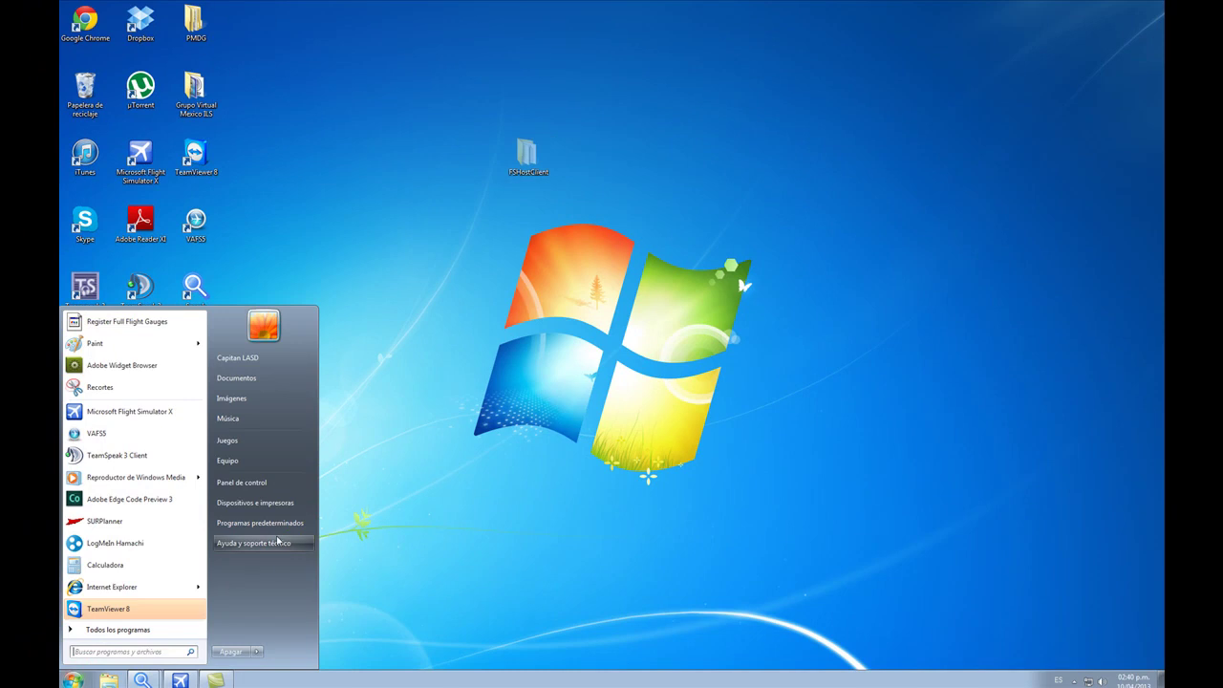
click(251, 462)
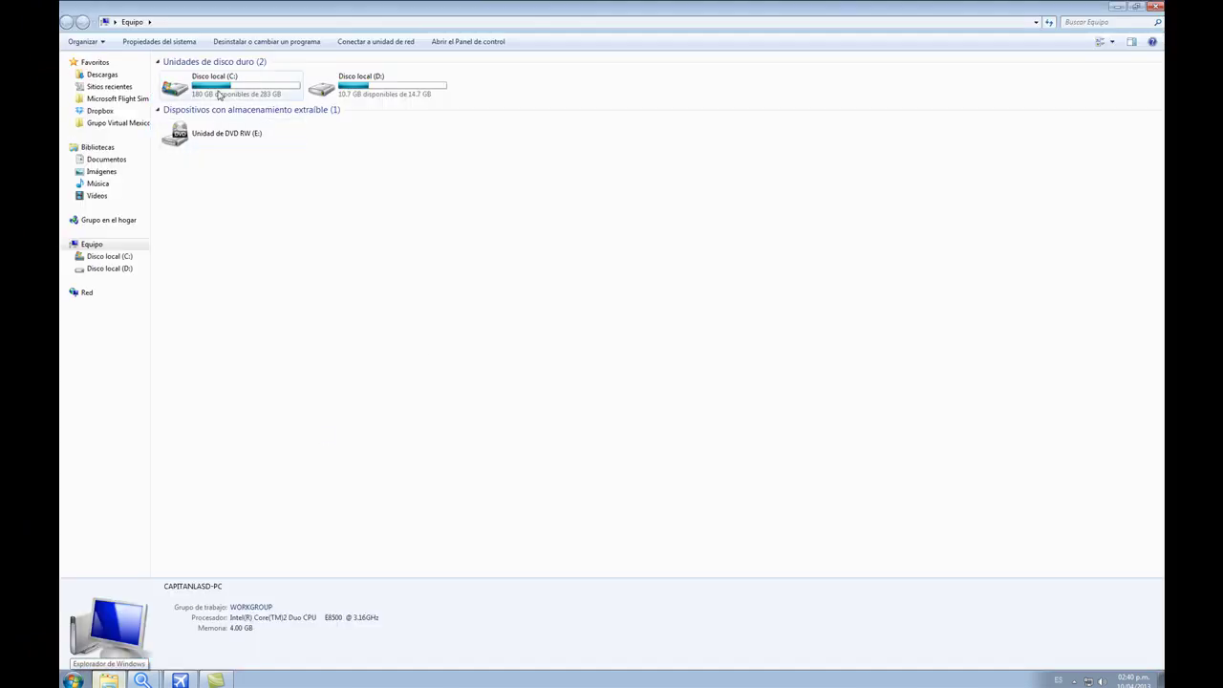
double_click(219, 93)
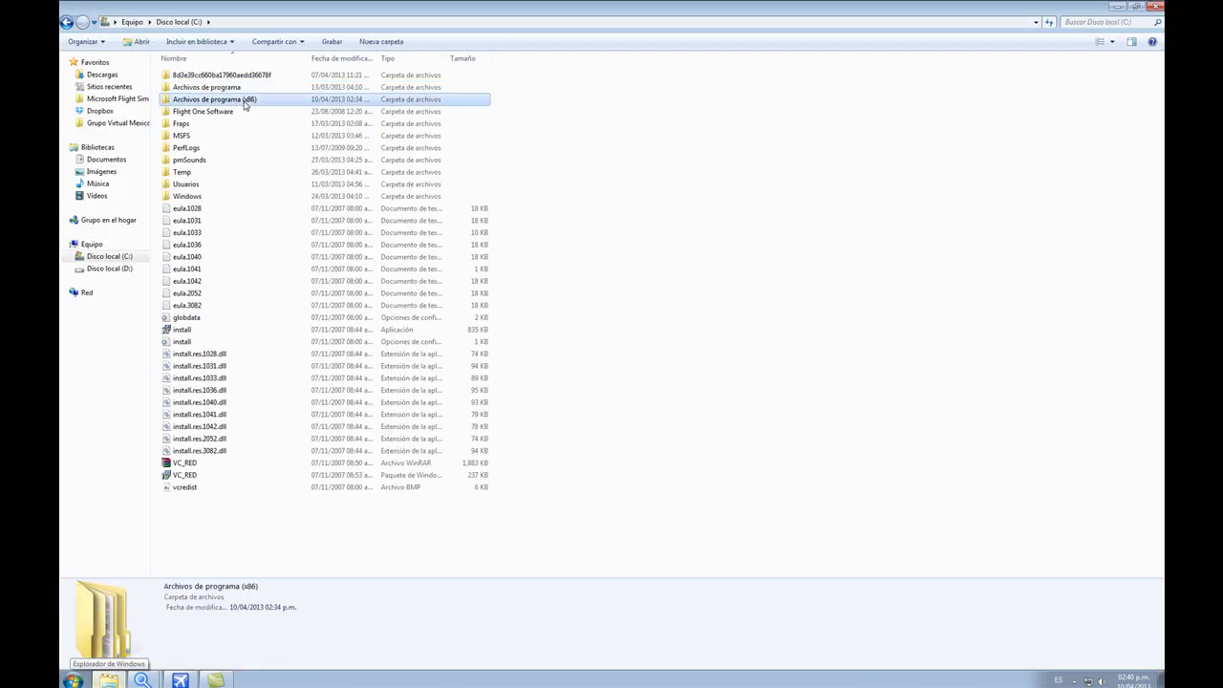
double_click(246, 99)
right_click(666, 199)
click(696, 262)
click(601, 399)
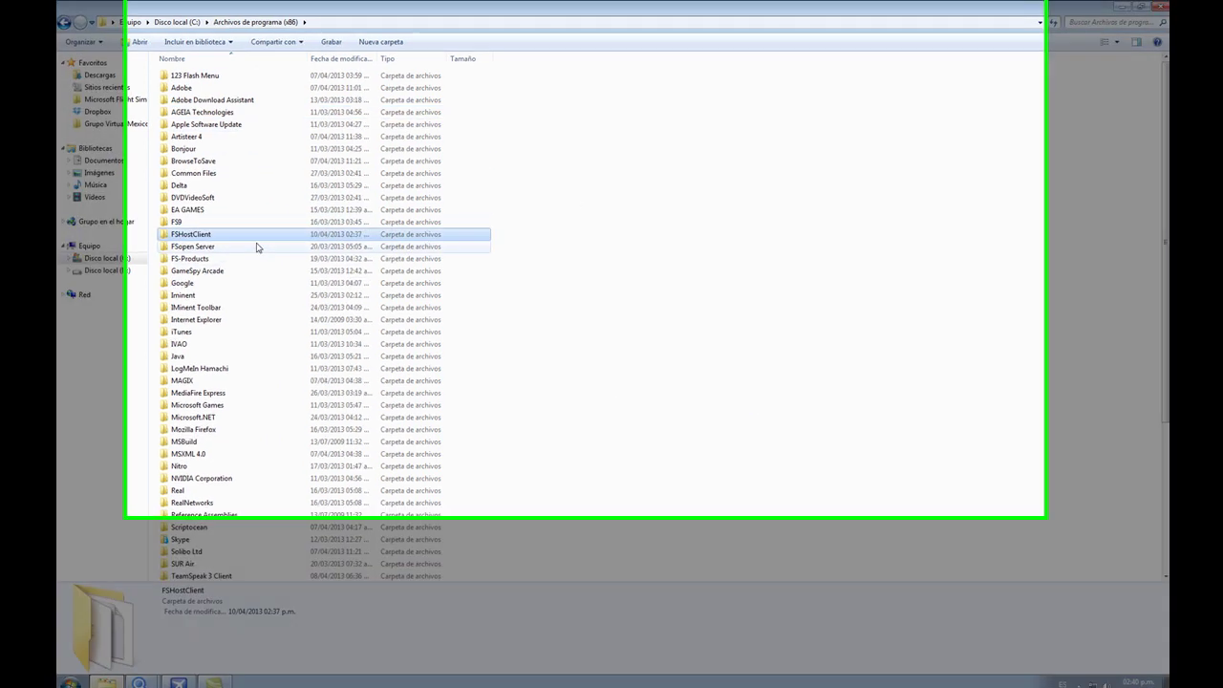
Step: Create a shortcut to the FSHostClient application in its Archivos de programa (x86) folder and place it on the desktop
double_click(255, 234)
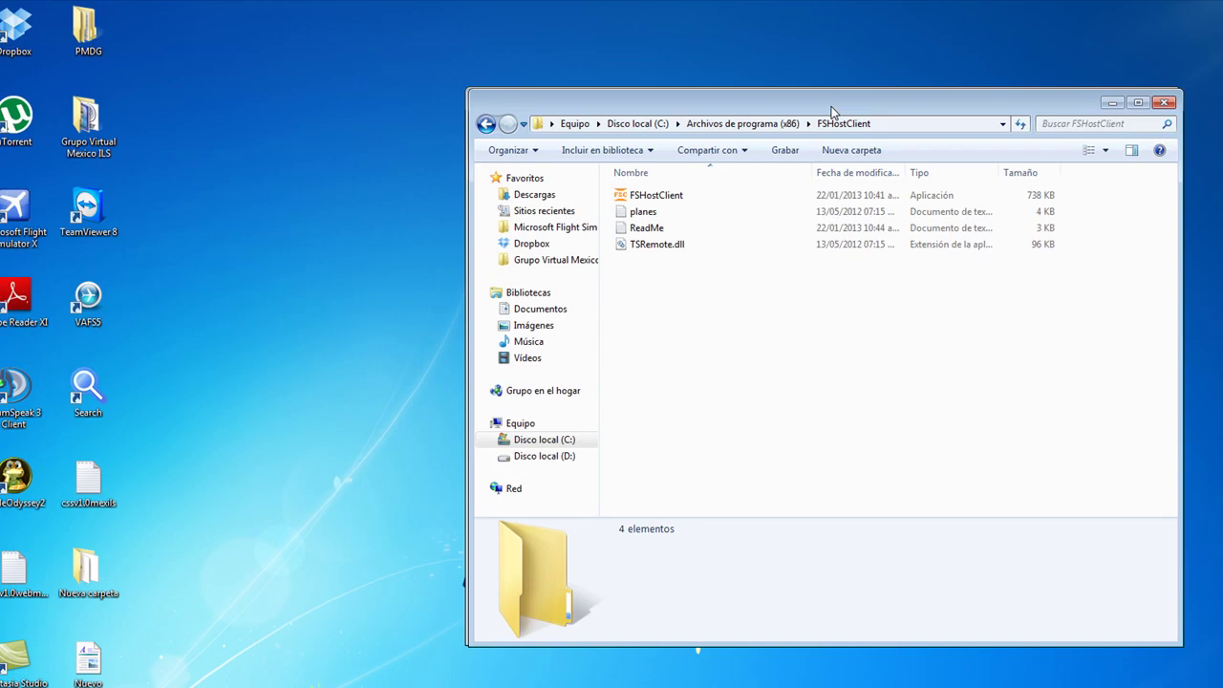
drag(831, 112, 849, 116)
click(732, 200)
right_click(732, 198)
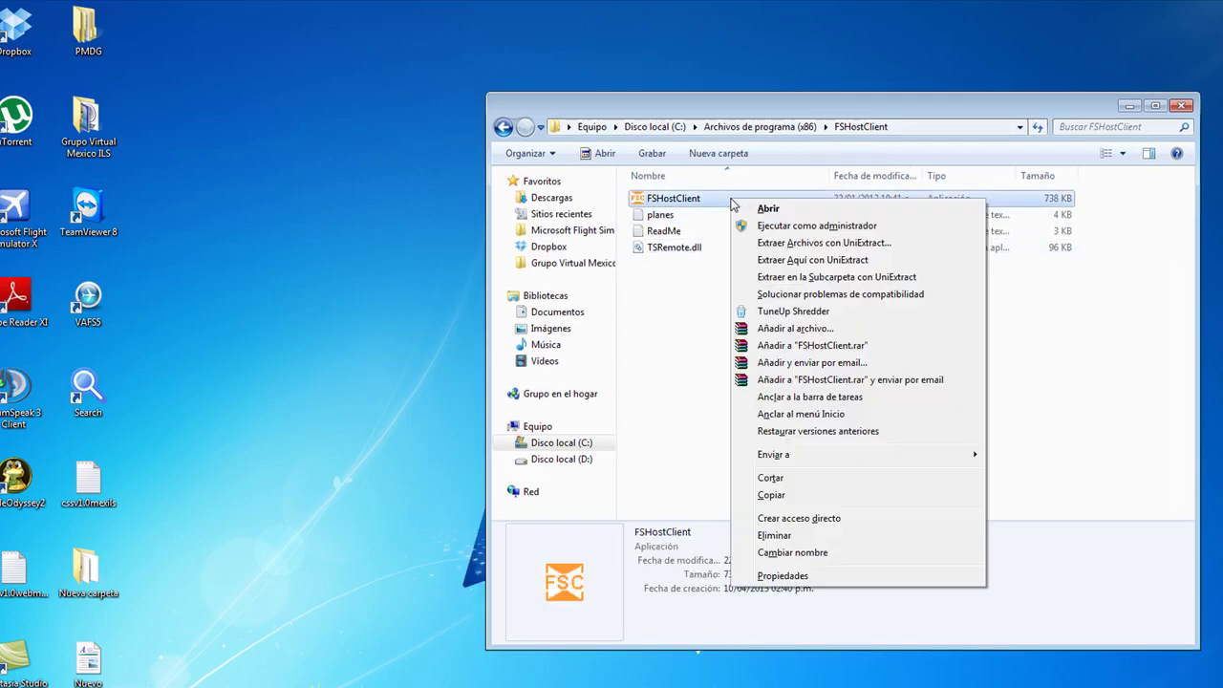
click(785, 521)
right_click(680, 199)
drag(680, 199, 192, 92)
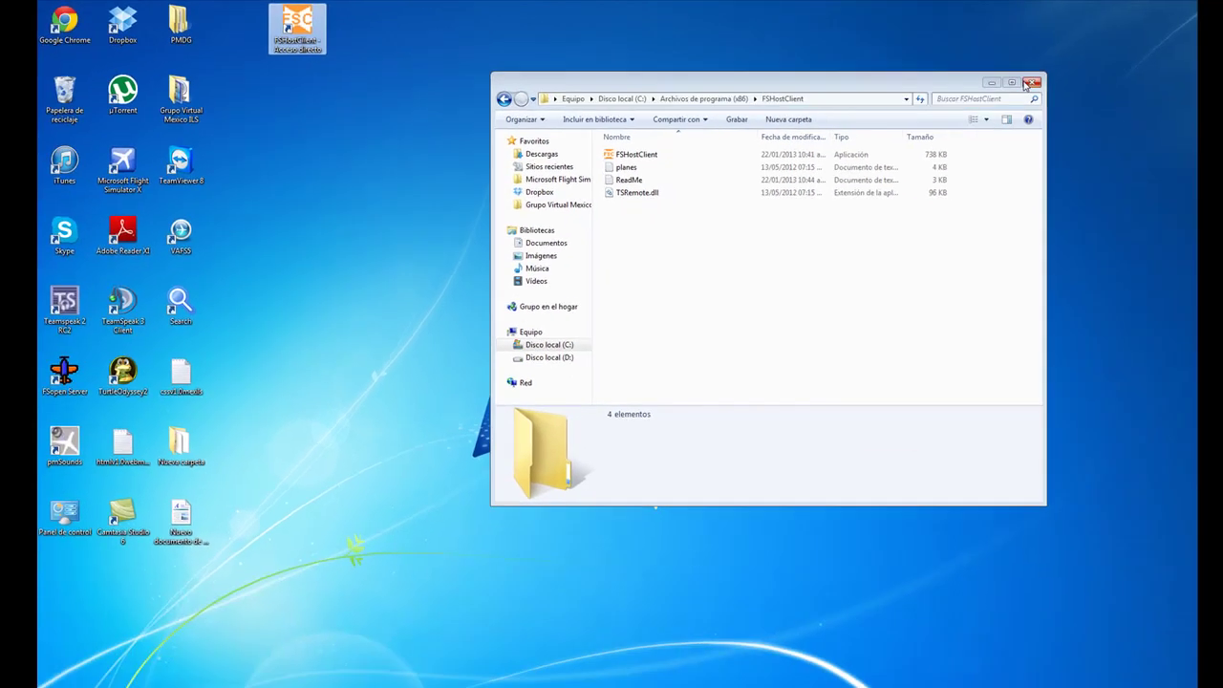
click(1030, 83)
drag(304, 27, 335, 170)
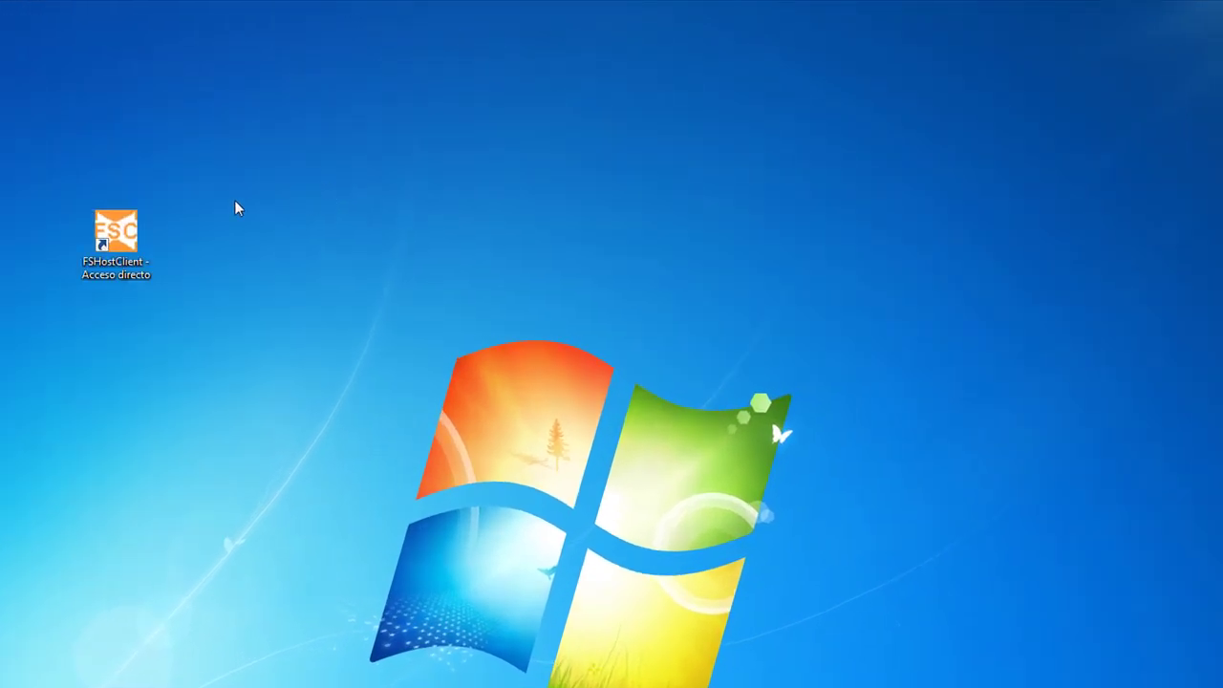
right_click(143, 225)
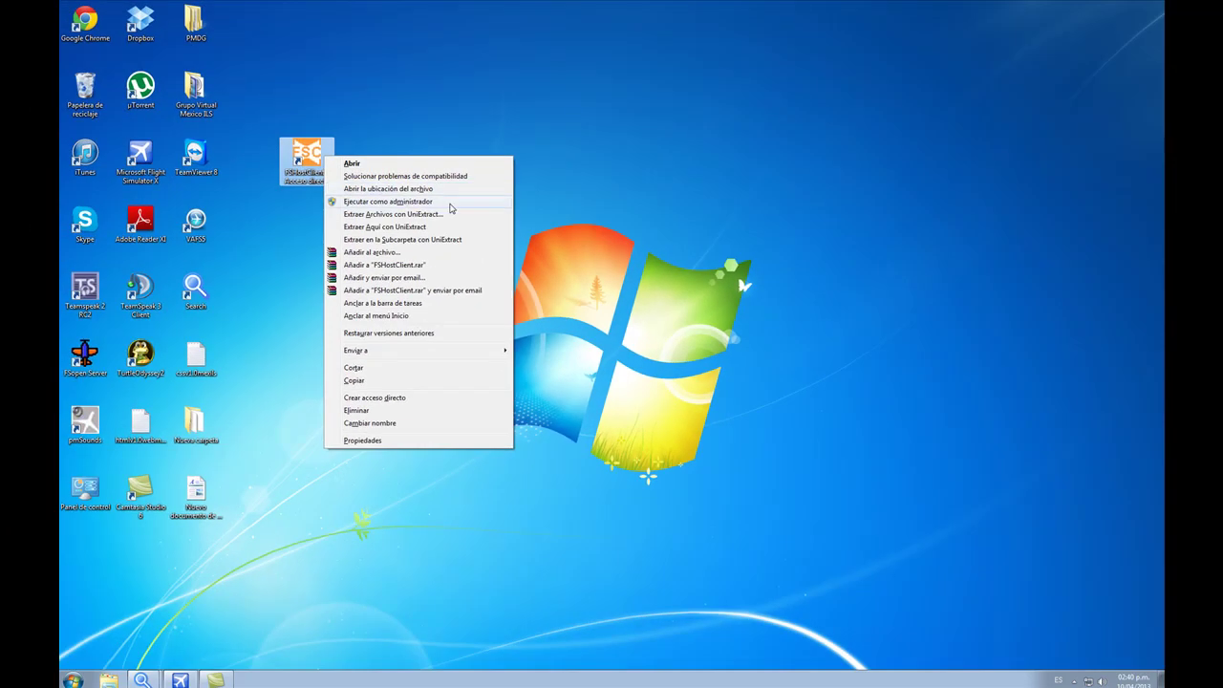
click(180, 536)
Step: Switch to Flight Simulator X and check the air traffic and general aviation density values in the display settings
click(179, 679)
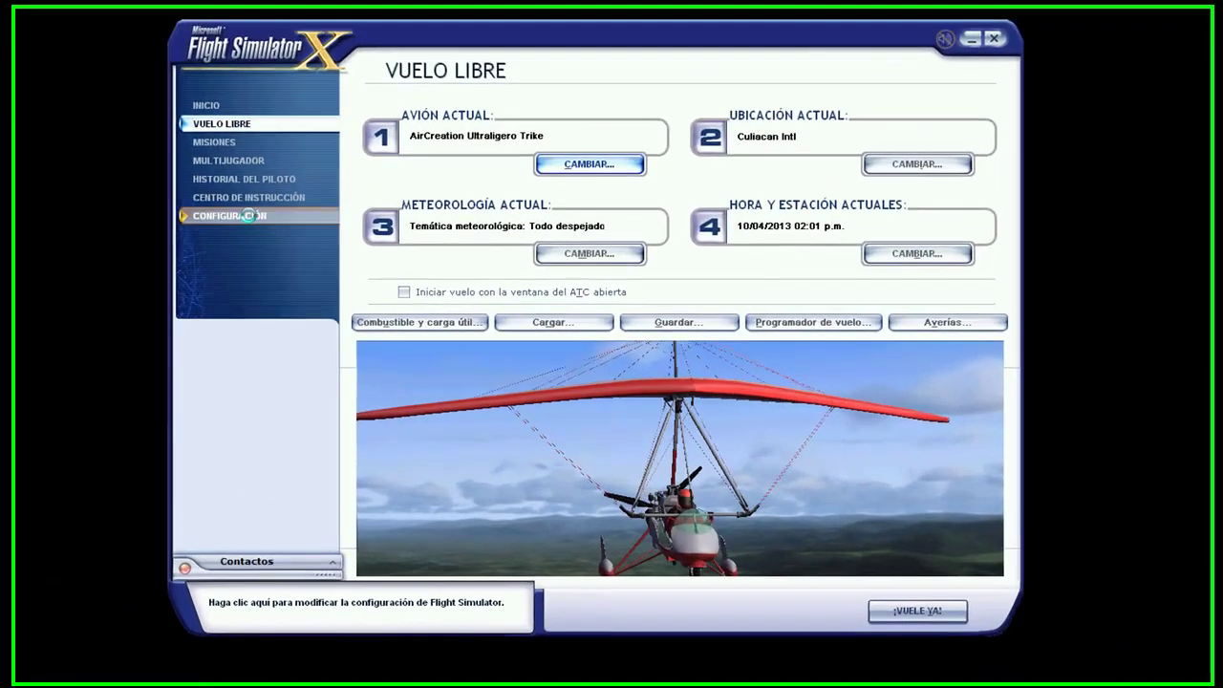
click(361, 269)
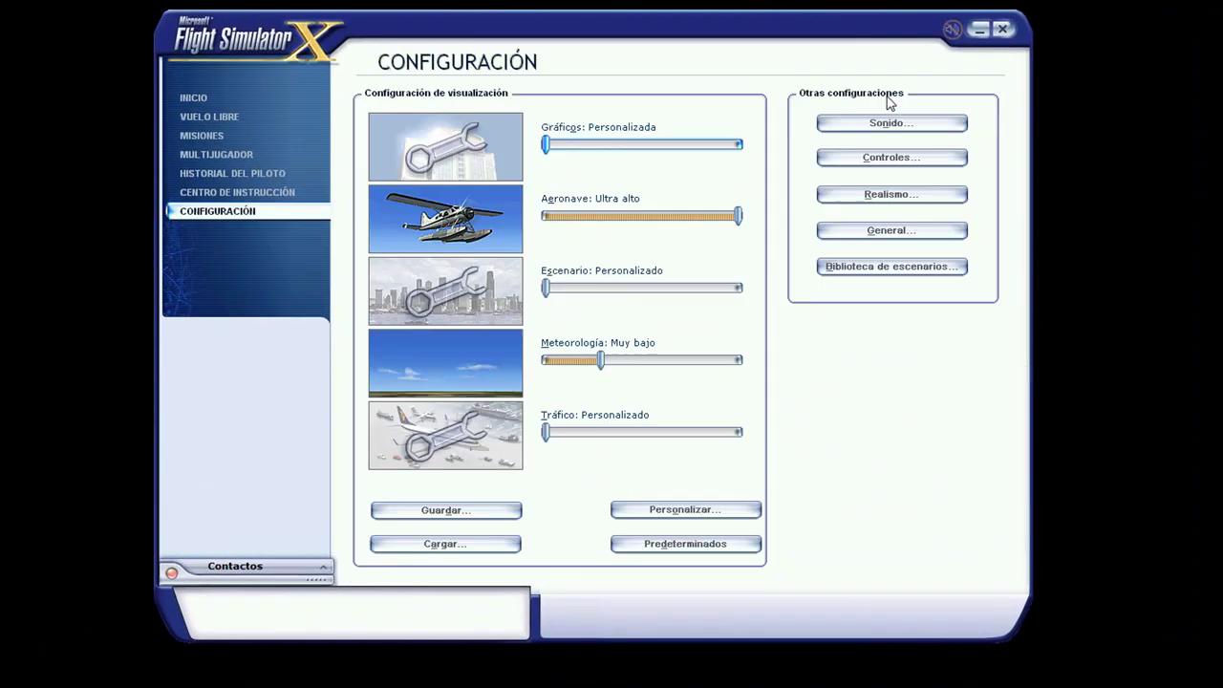
click(687, 510)
click(815, 134)
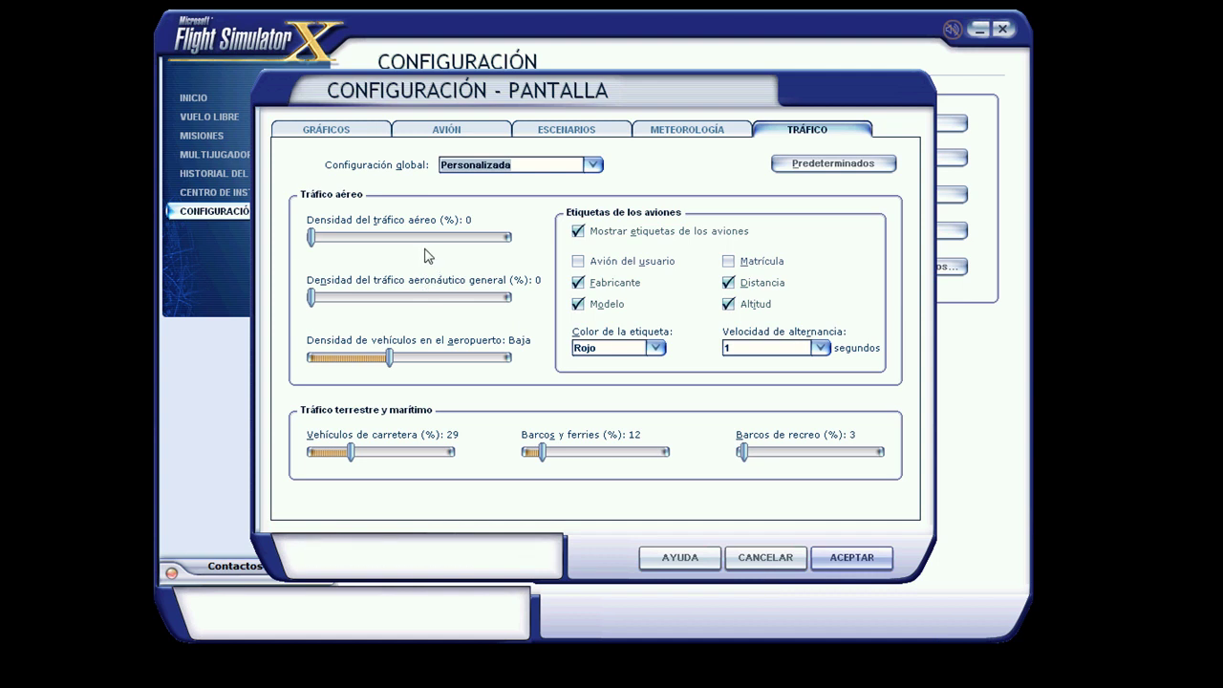
click(851, 557)
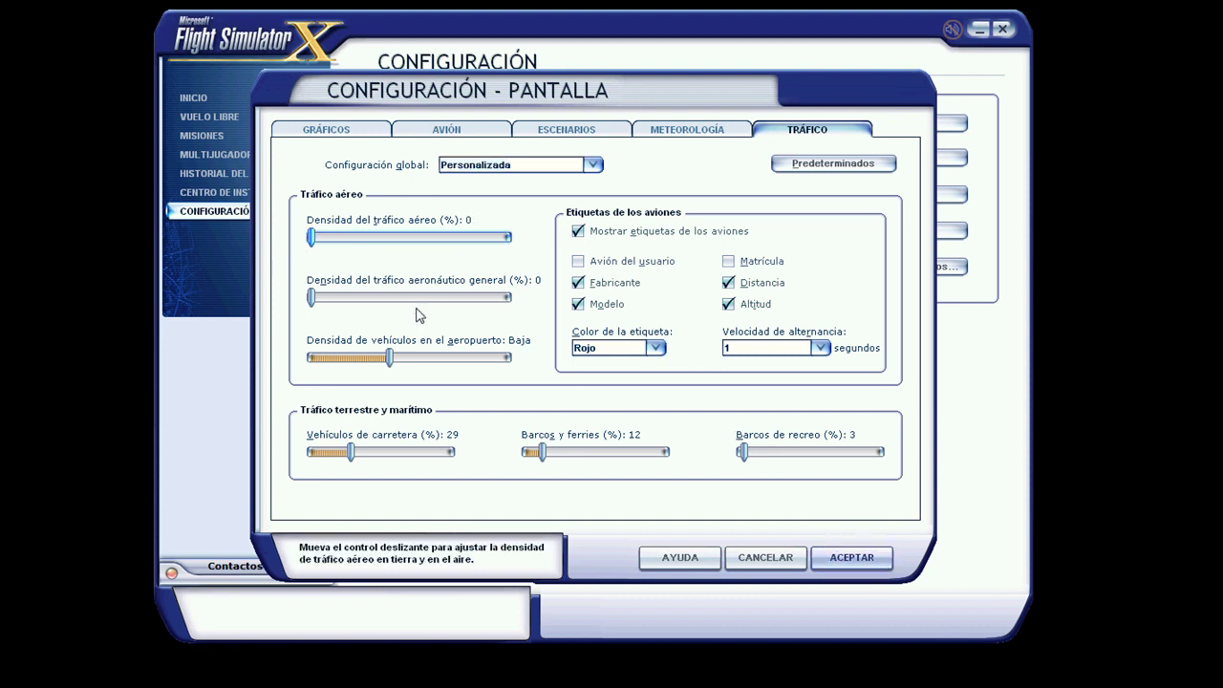
click(842, 556)
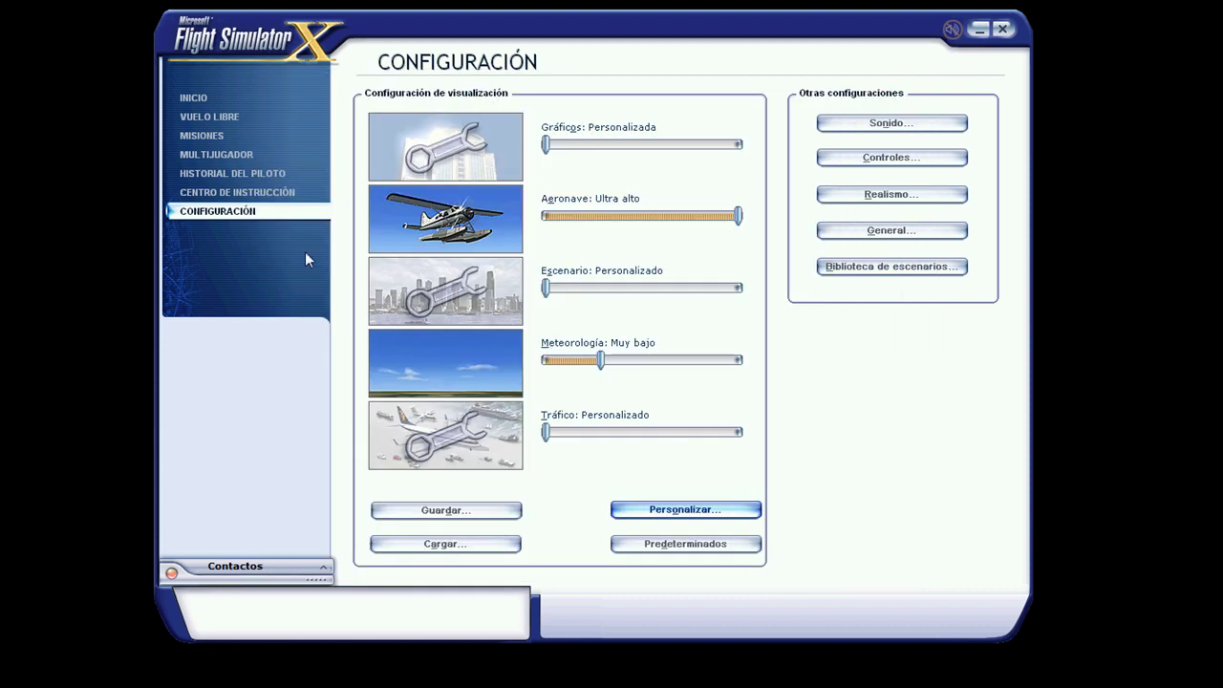
Step: Start a free flight at Culiacan Intl with the AirCreation Ultraligero Trike and minimize the simulator
click(221, 117)
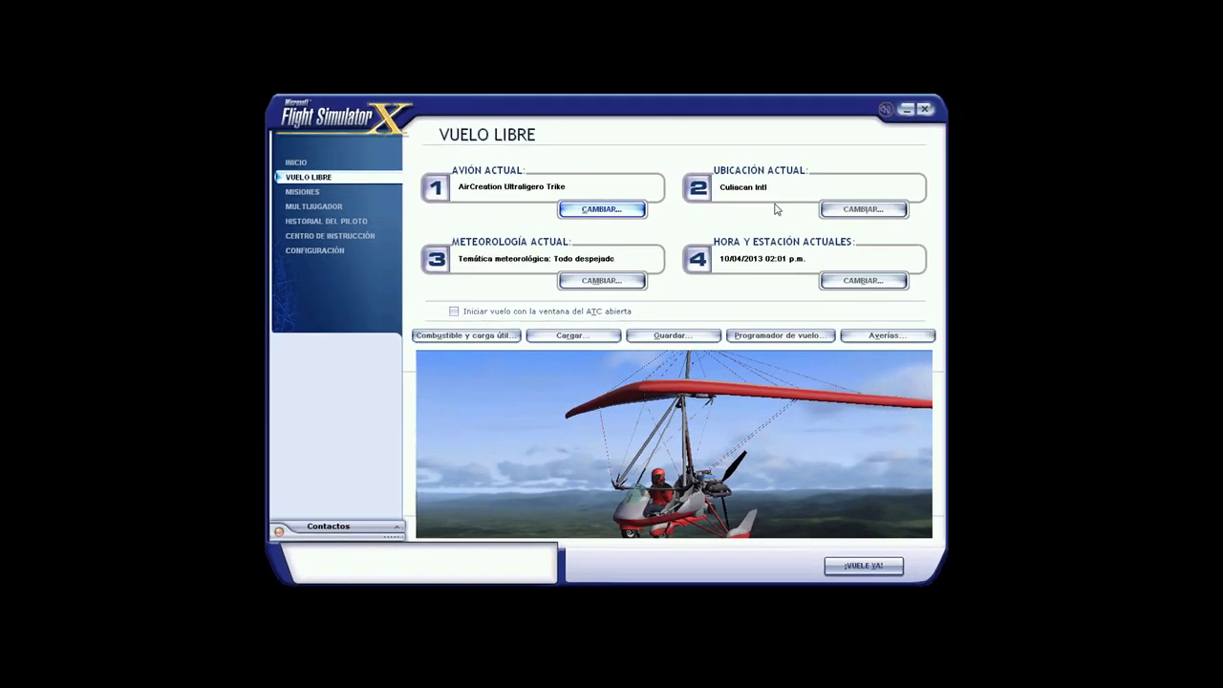
click(862, 564)
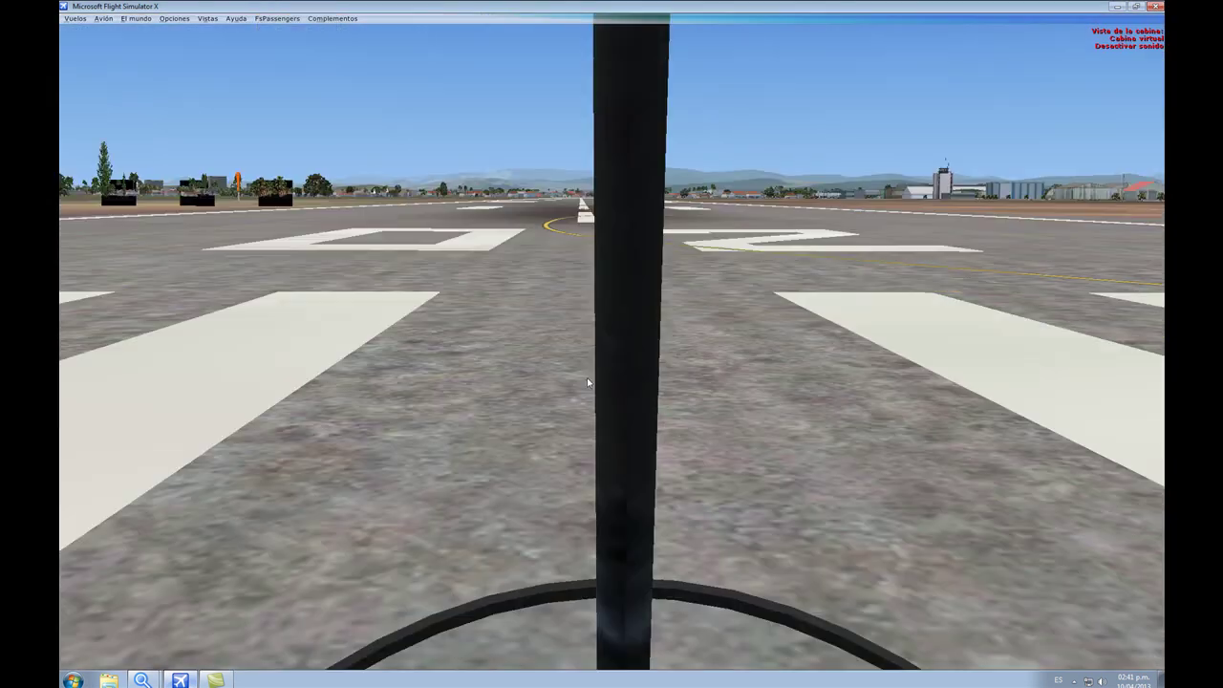
click(1120, 7)
Step: Run the FSHostClient desktop shortcut as administrator and dismiss the initial session connection dialog
drag(308, 153, 602, 158)
right_click(602, 158)
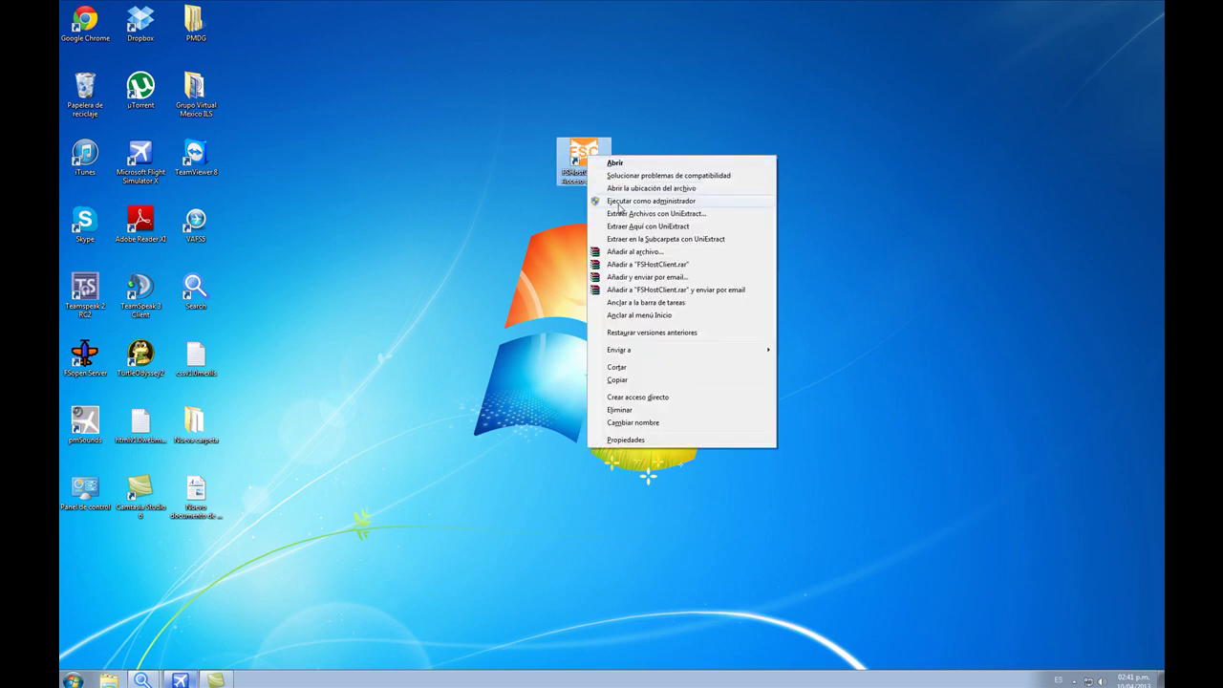
click(618, 203)
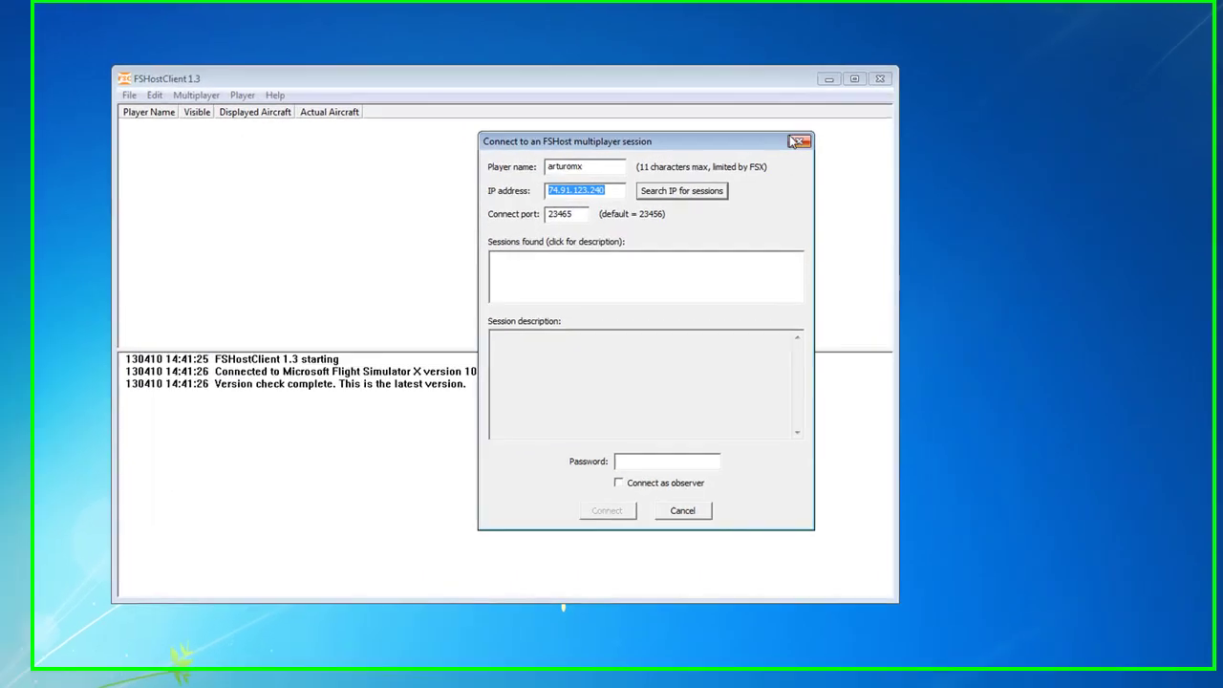
click(735, 407)
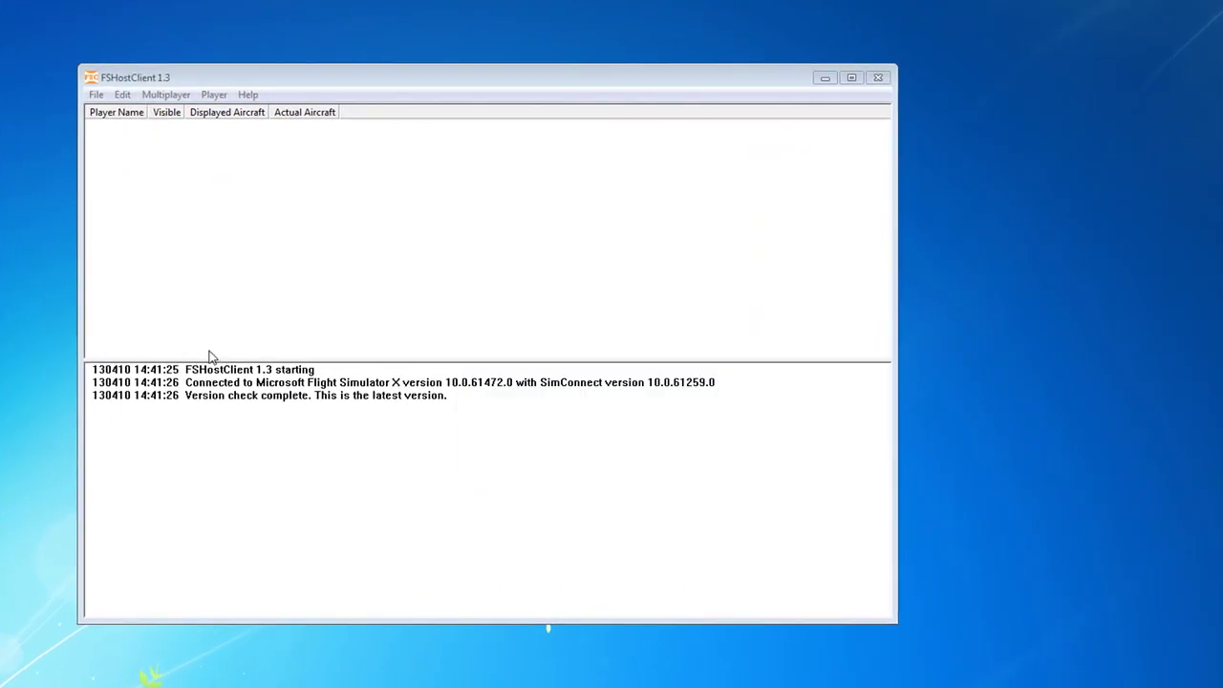
Step: Examine the FSHostClient log lines about program start, the Flight Simulator X connection and the version check
drag(212, 369, 319, 369)
drag(185, 394, 391, 370)
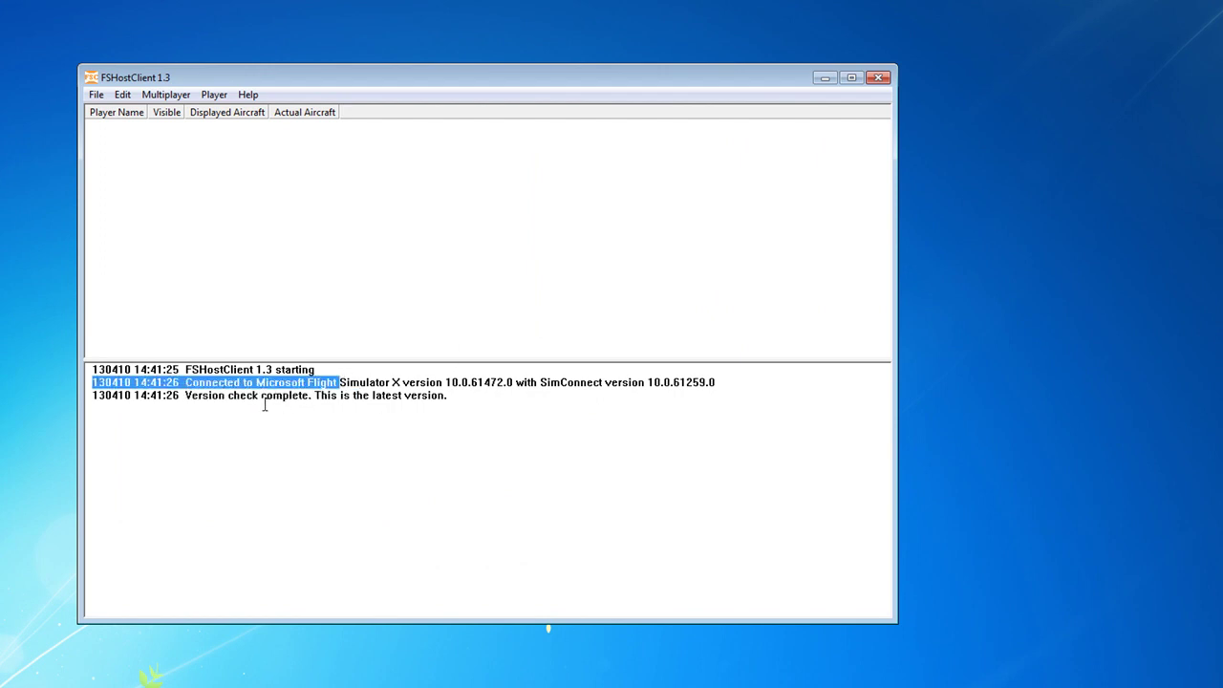
drag(303, 395, 459, 395)
click(464, 403)
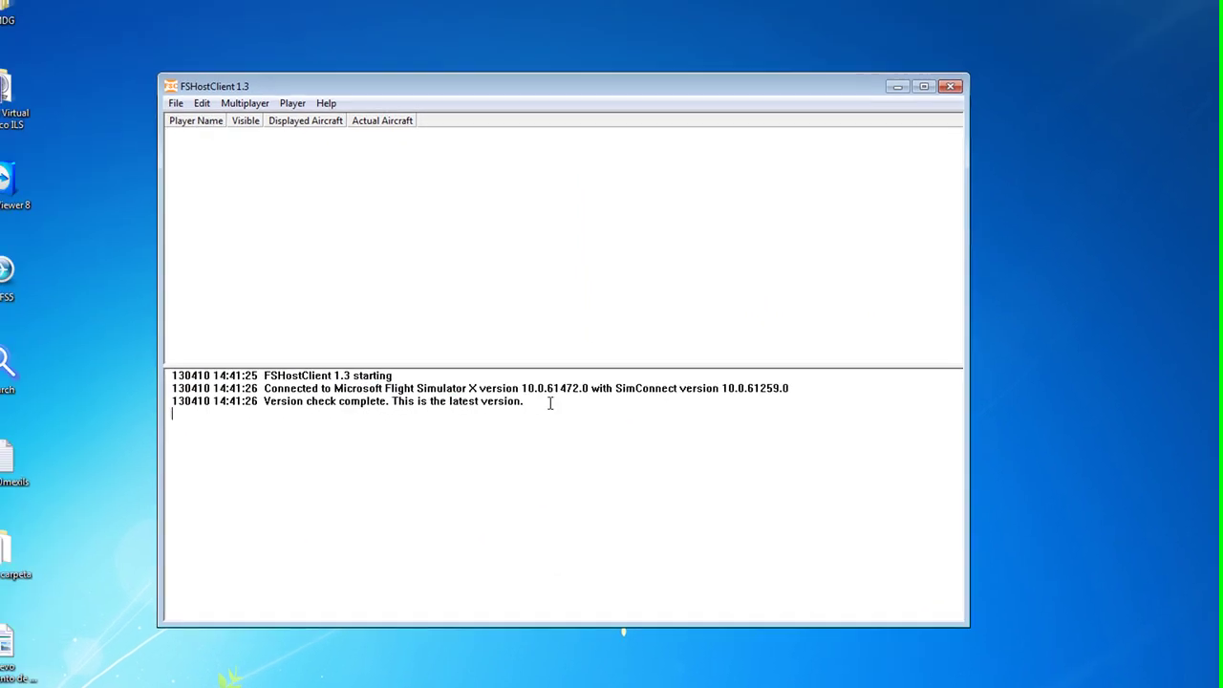
Step: Enter the player name for a multiplayer session connection and search IP 74.91.123.240 on port 23465 for sessions
click(251, 103)
click(264, 119)
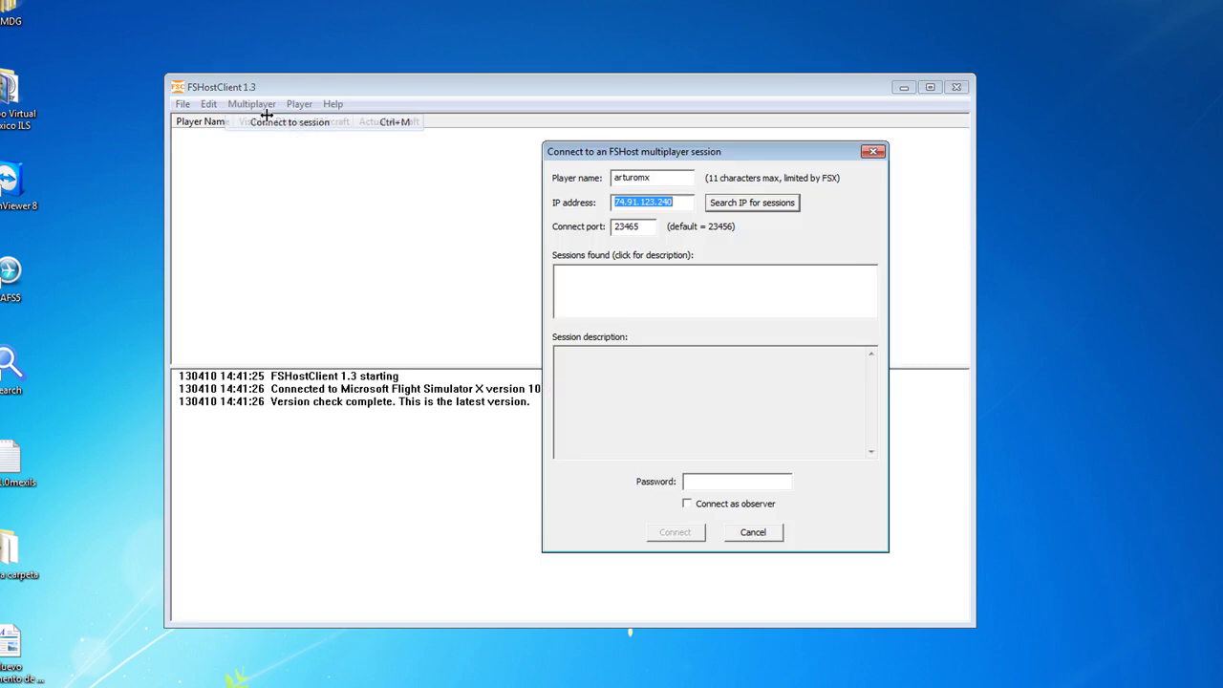
drag(665, 178, 552, 181)
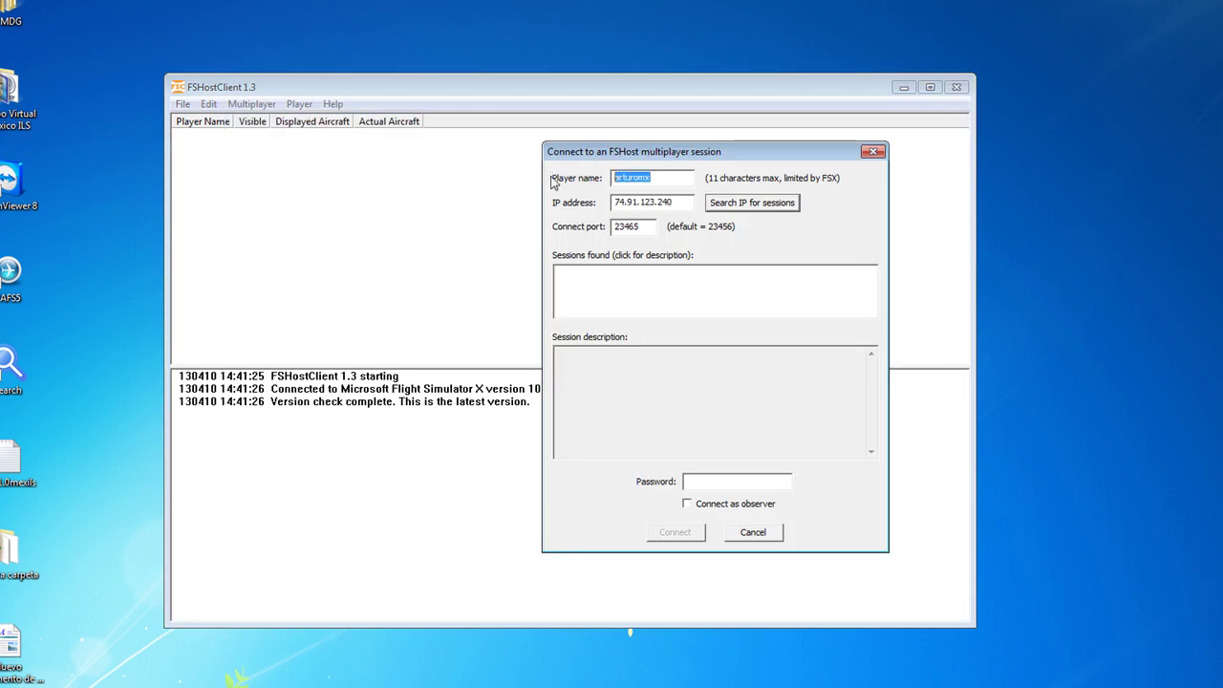
text(arturomx)
key(Tab)
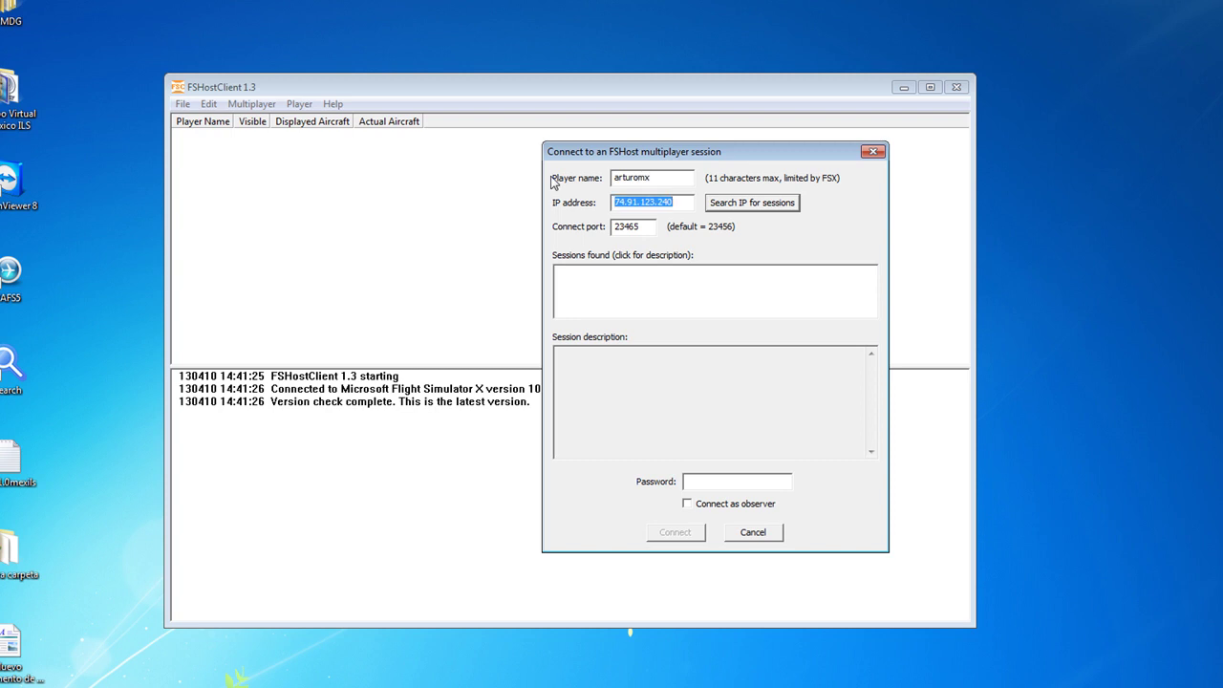
click(679, 203)
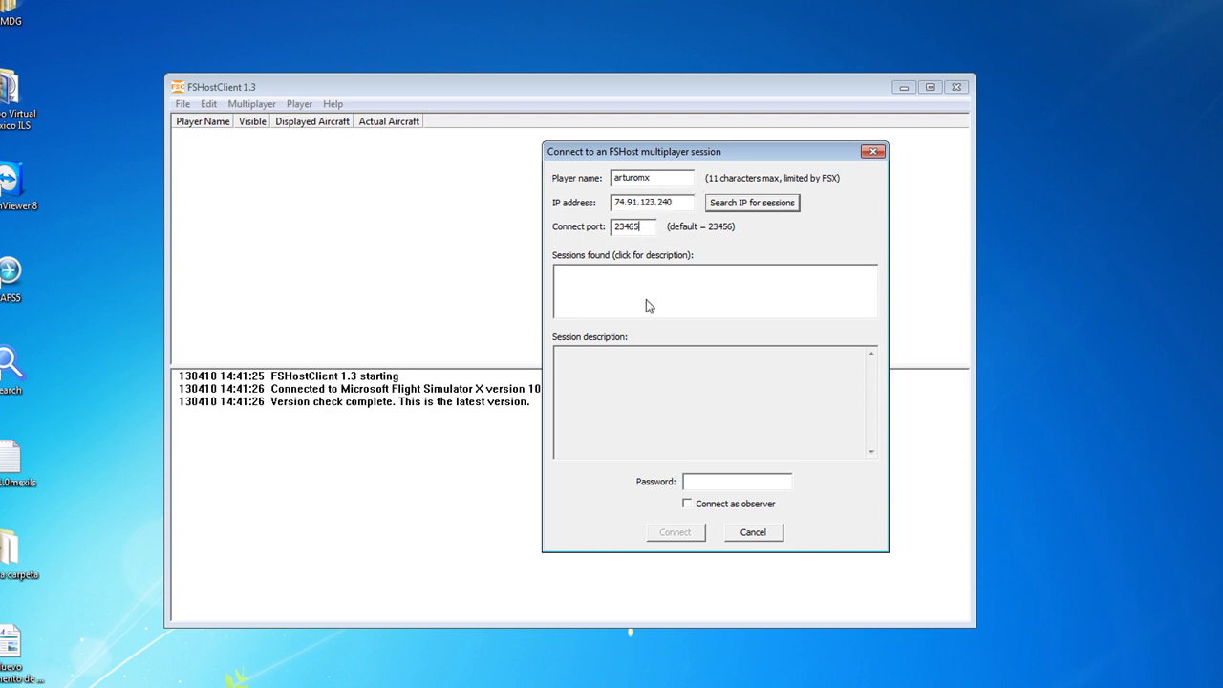
click(762, 203)
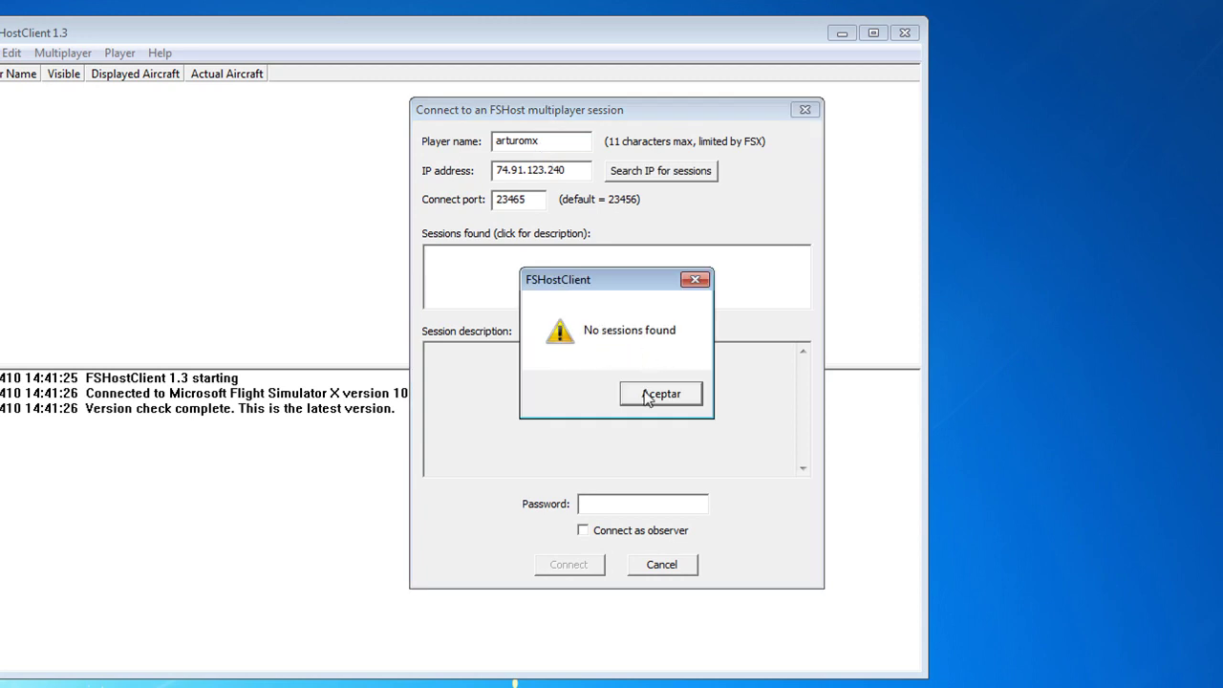
Step: Dismiss the search notice, search the IP for sessions again and connect to the Grupo Virtual Mexico ILS session
click(645, 392)
click(663, 178)
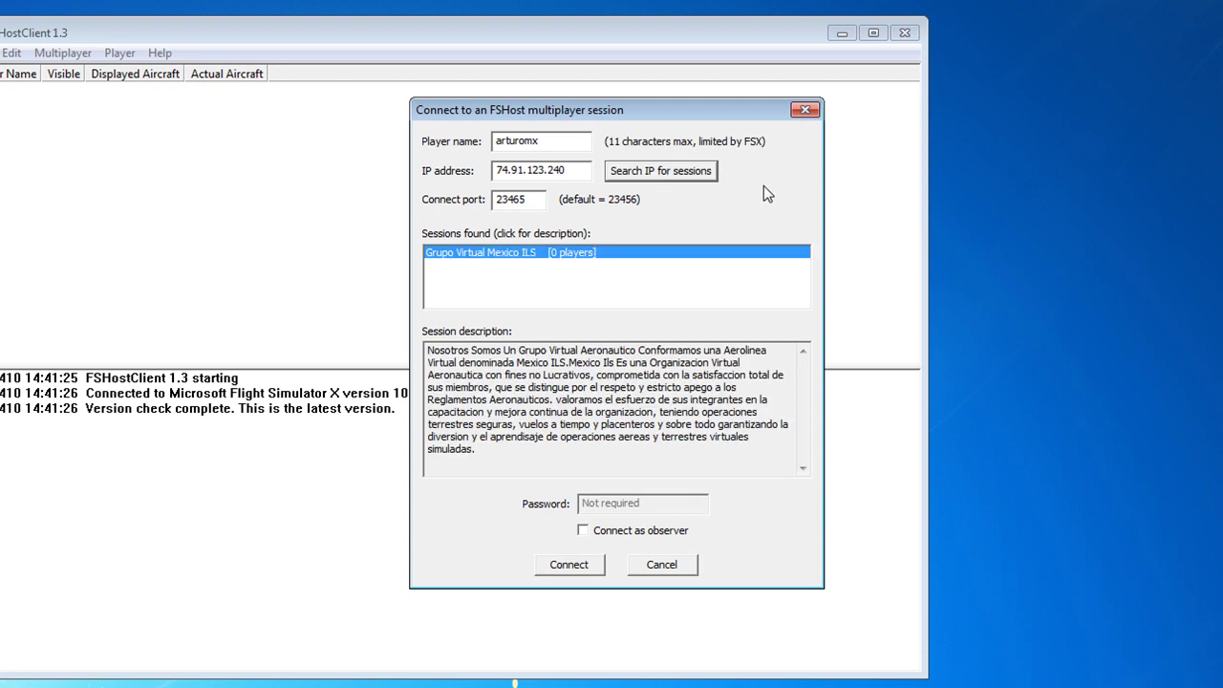
drag(536, 463, 455, 304)
click(537, 414)
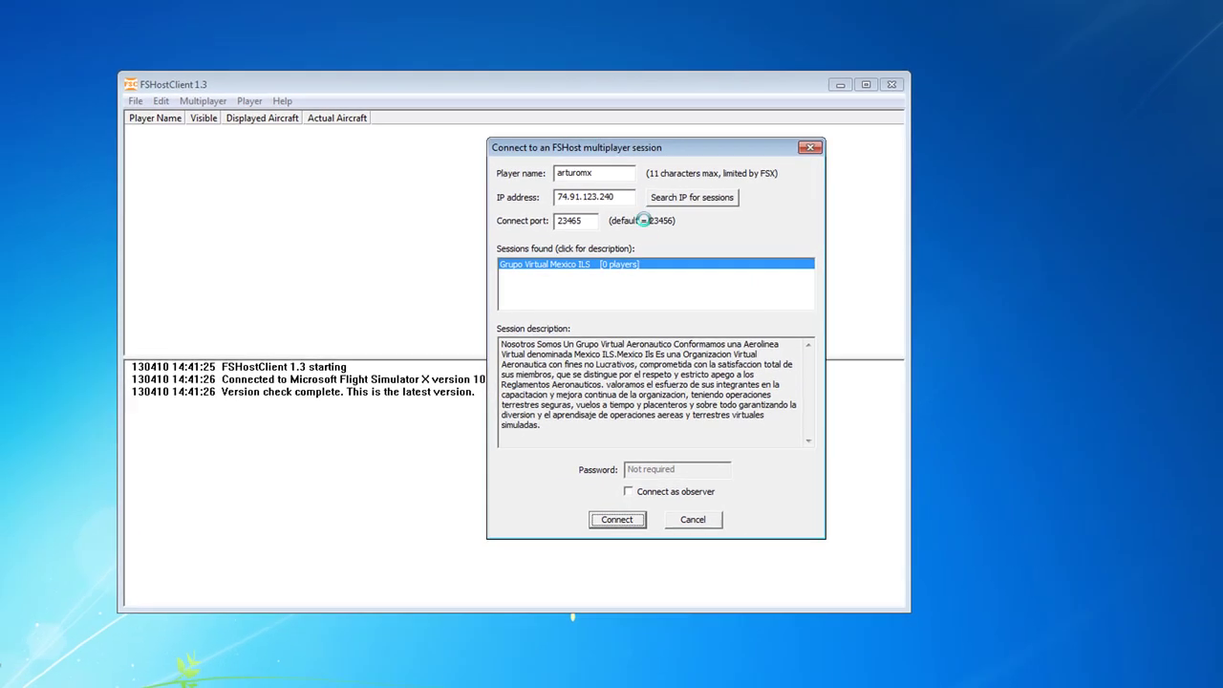
click(569, 565)
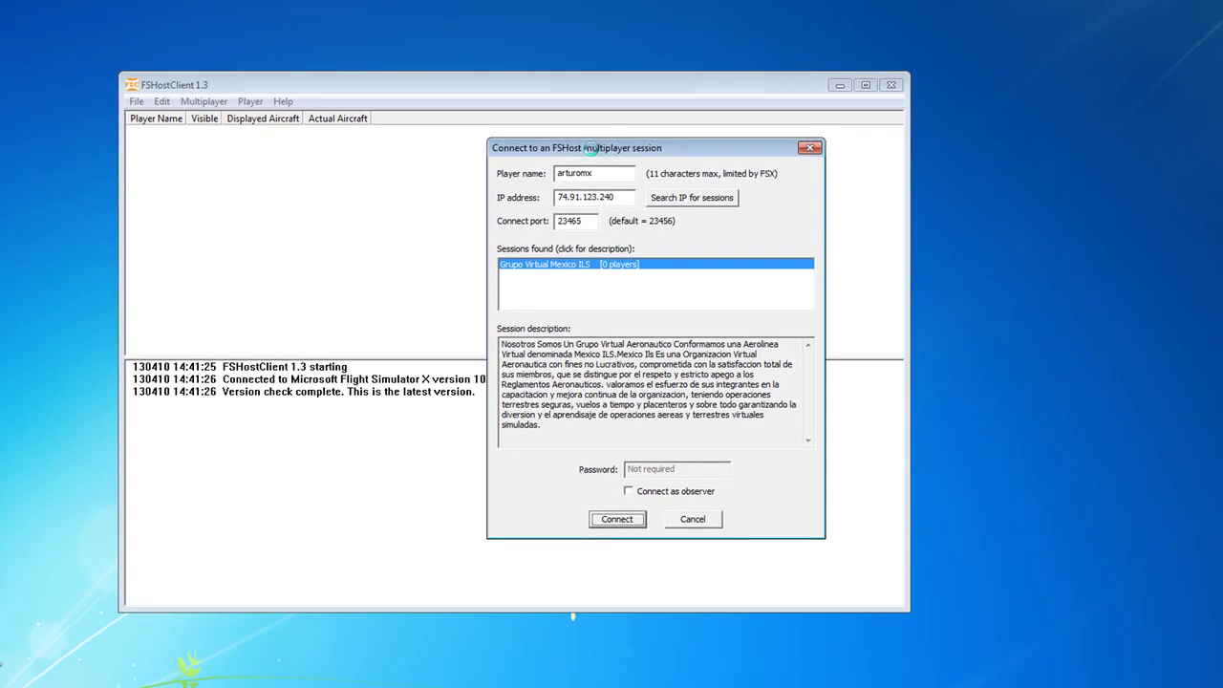
Step: Examine the FSHostClient log lines about the added player and the host connection
click(374, 448)
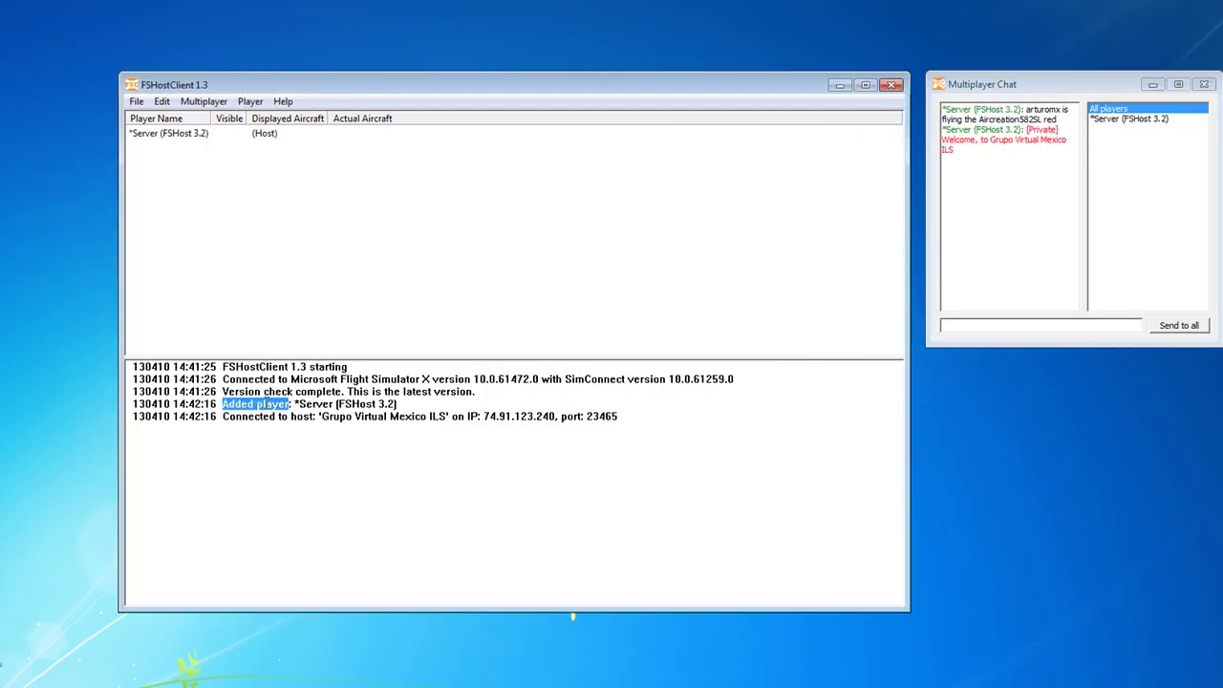
drag(227, 403, 339, 398)
drag(327, 85, 209, 91)
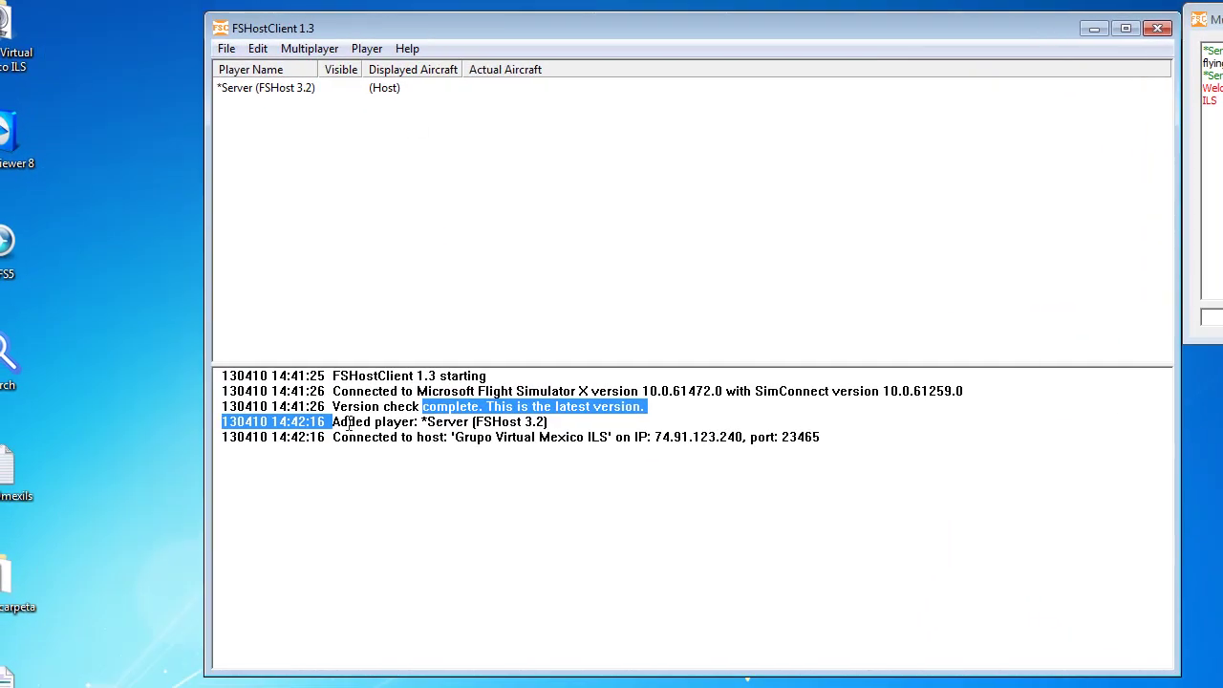
drag(139, 410, 173, 421)
drag(417, 435, 538, 437)
drag(456, 436, 713, 443)
Step: Place the Multiplayer Chat window over Flight Simulator X, check the simulator's view options and minimize the simulator
drag(1012, 63, 707, 206)
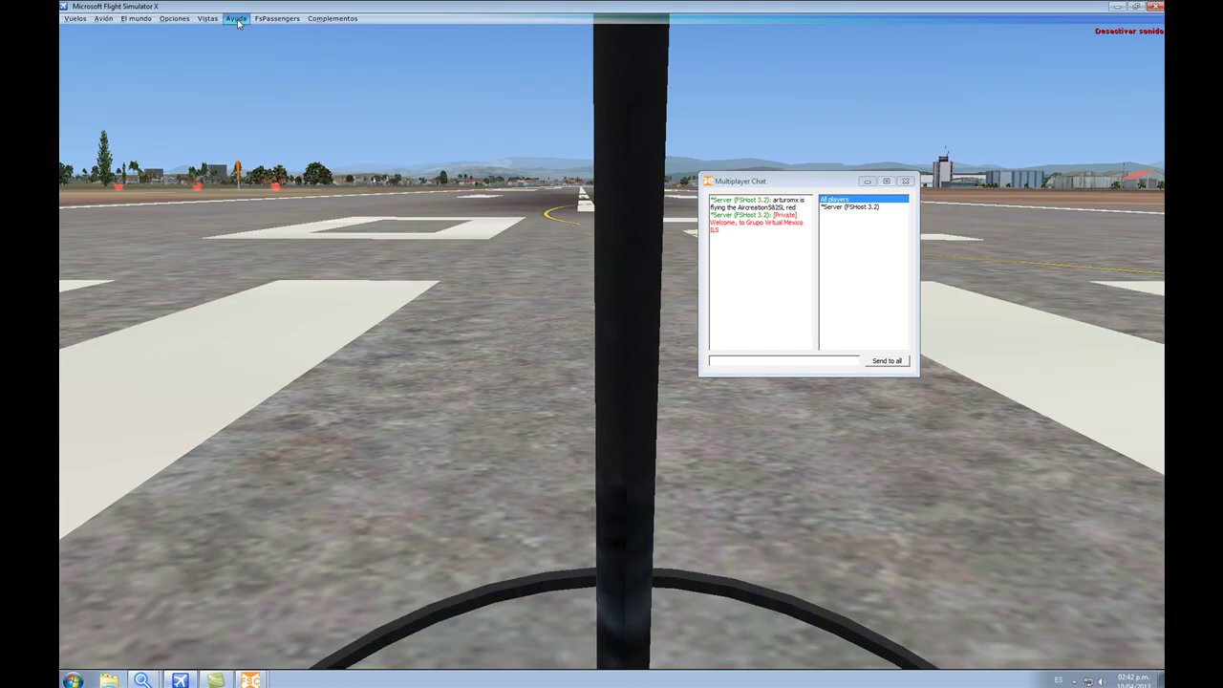
click(202, 20)
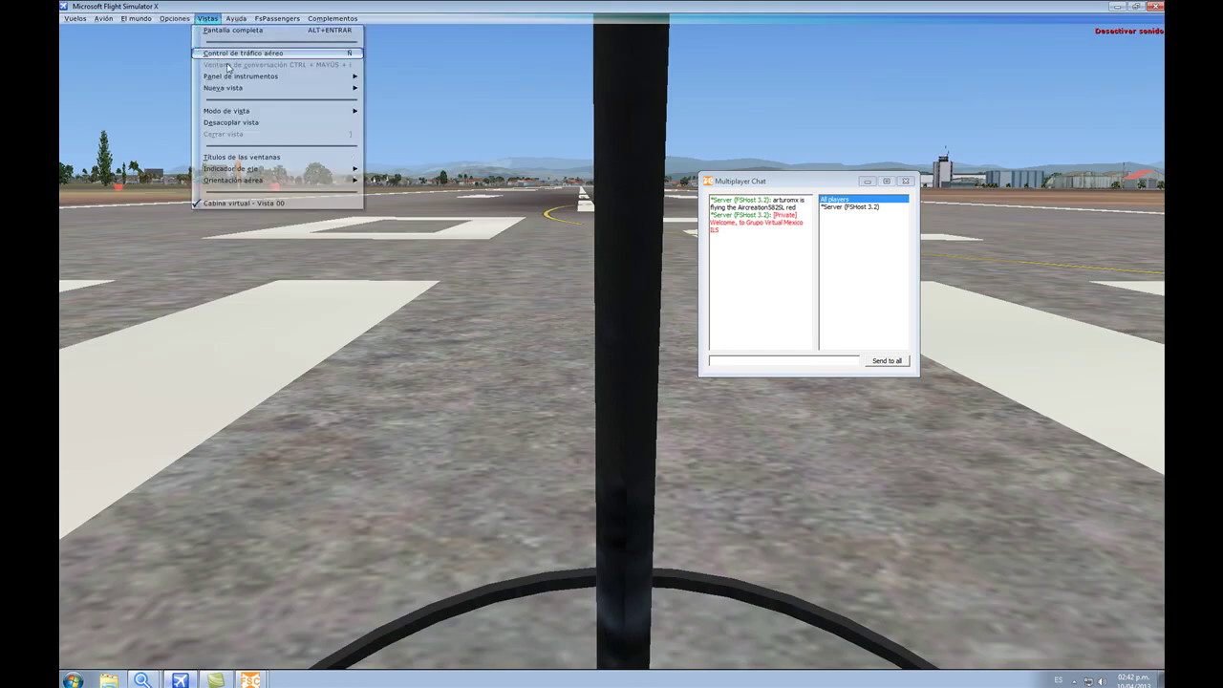
click(1118, 7)
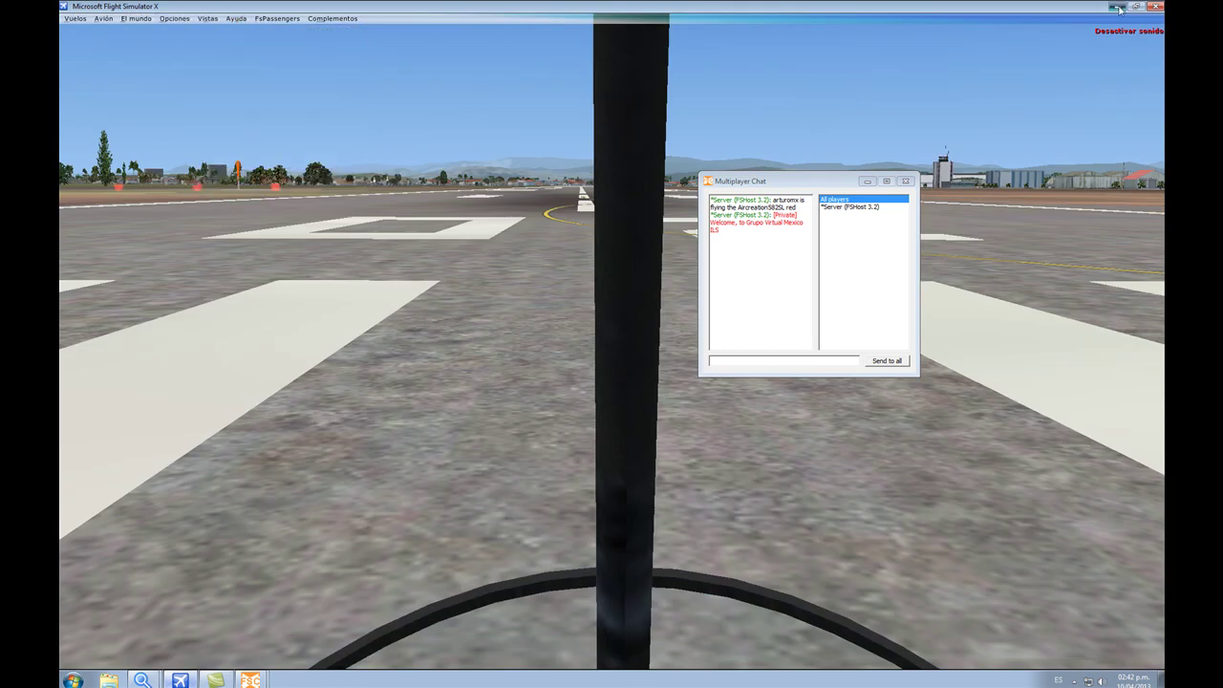
click(1117, 8)
Step: Move the Multiplayer Chat window aside and send the message "Hola a todos" to all players
drag(826, 179, 914, 185)
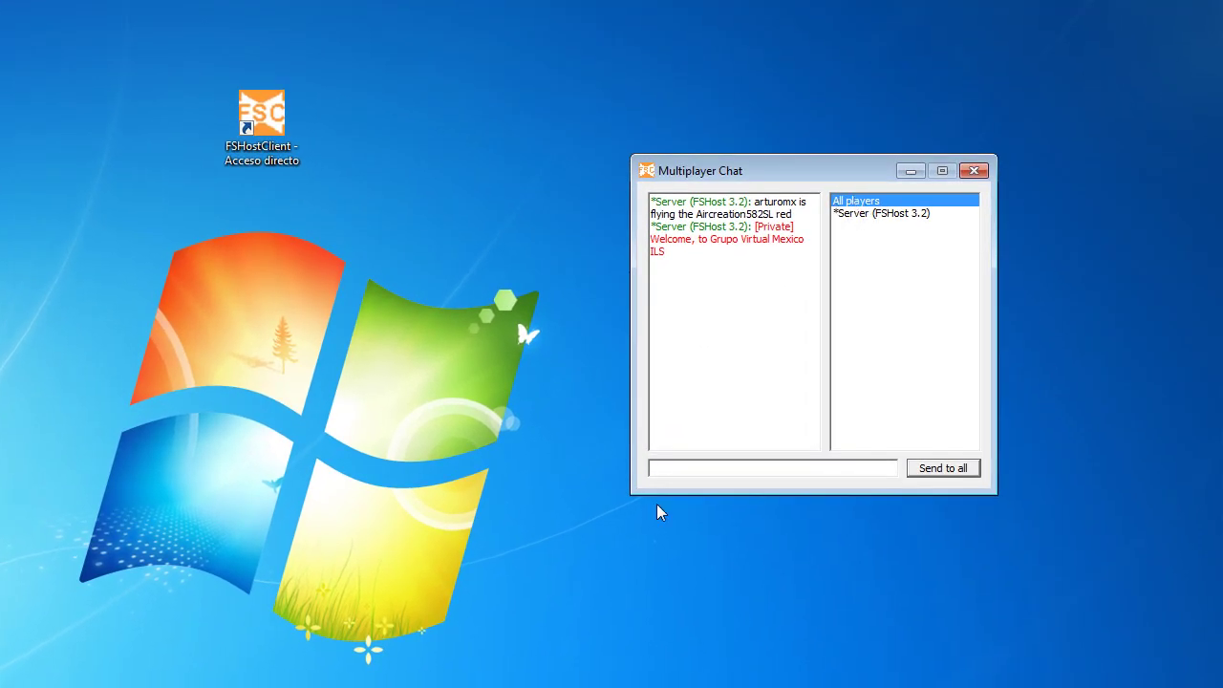
text(odos)
key(Return)
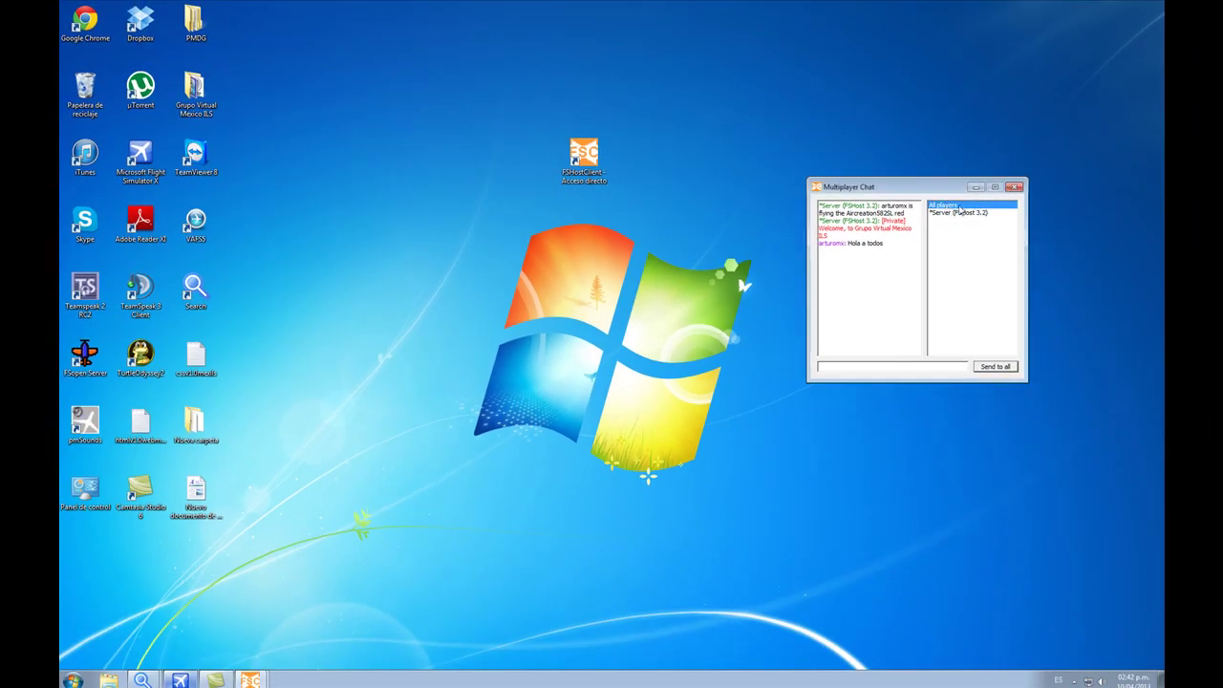
Step: Send the private message "como estas?" to *Server (FSHost 3.2), and set the chat recipient back to All players
click(956, 213)
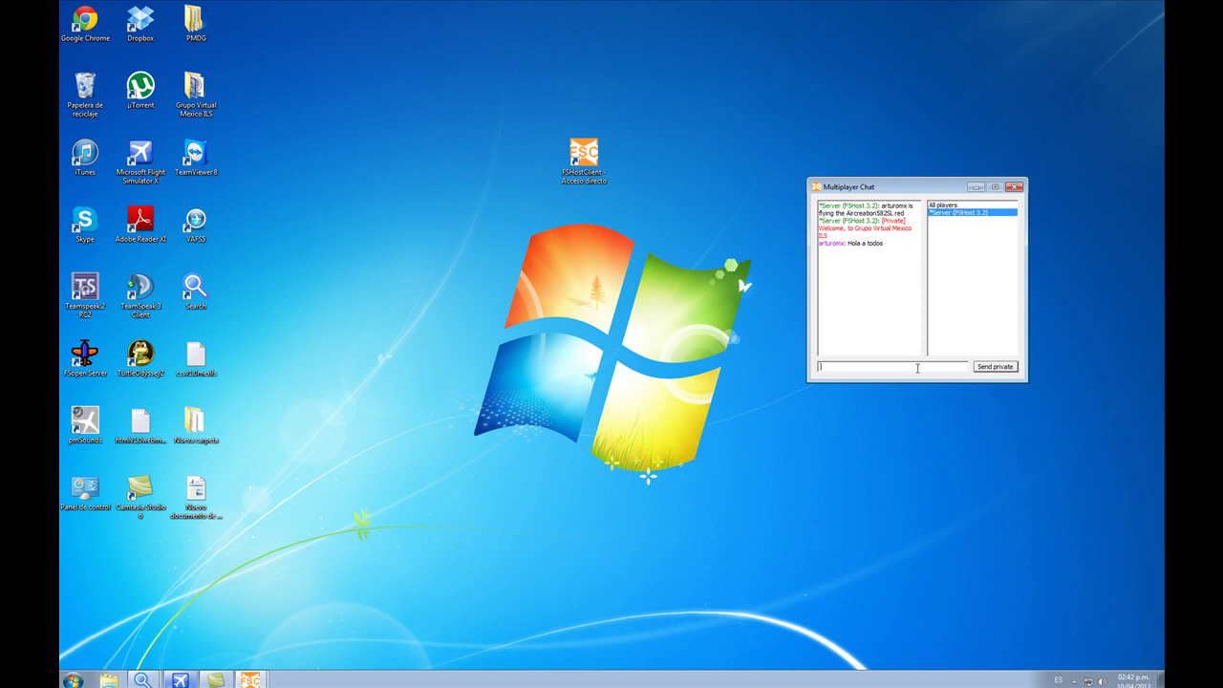
text(como estas?)
key(Return)
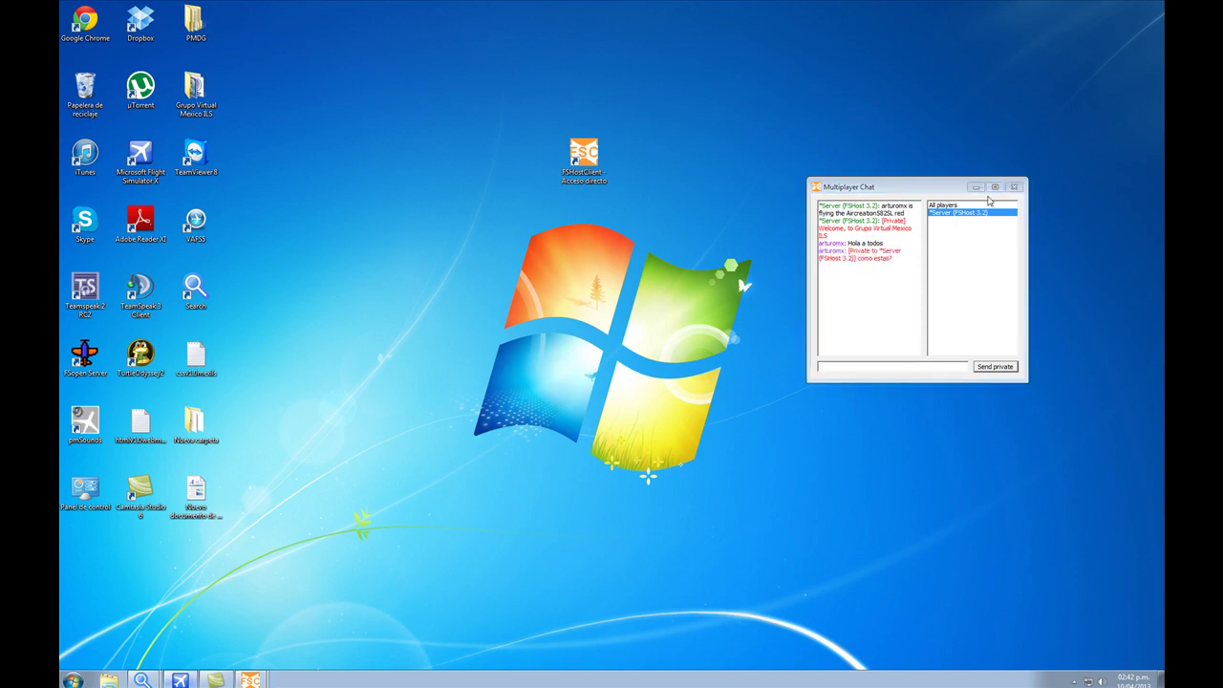
click(945, 207)
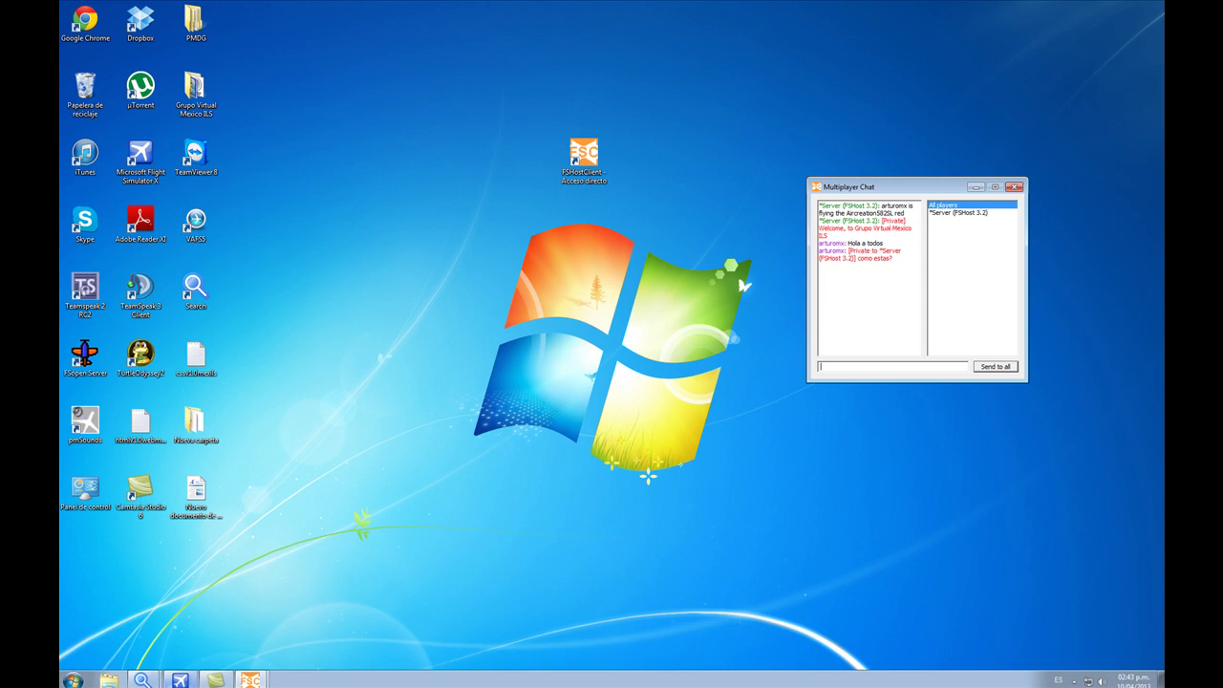
Step: Return to Flight Simulator X, minimize the chat window, look around from the virtual cockpit and minimize the simulator
click(180, 679)
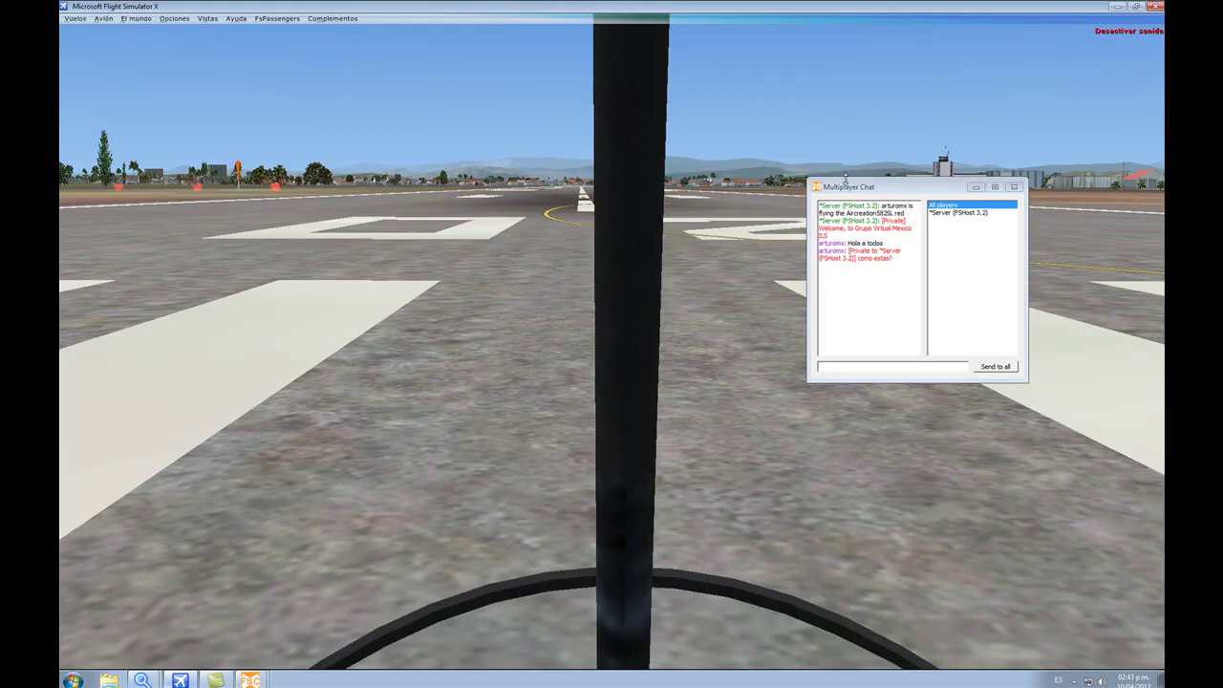
click(976, 187)
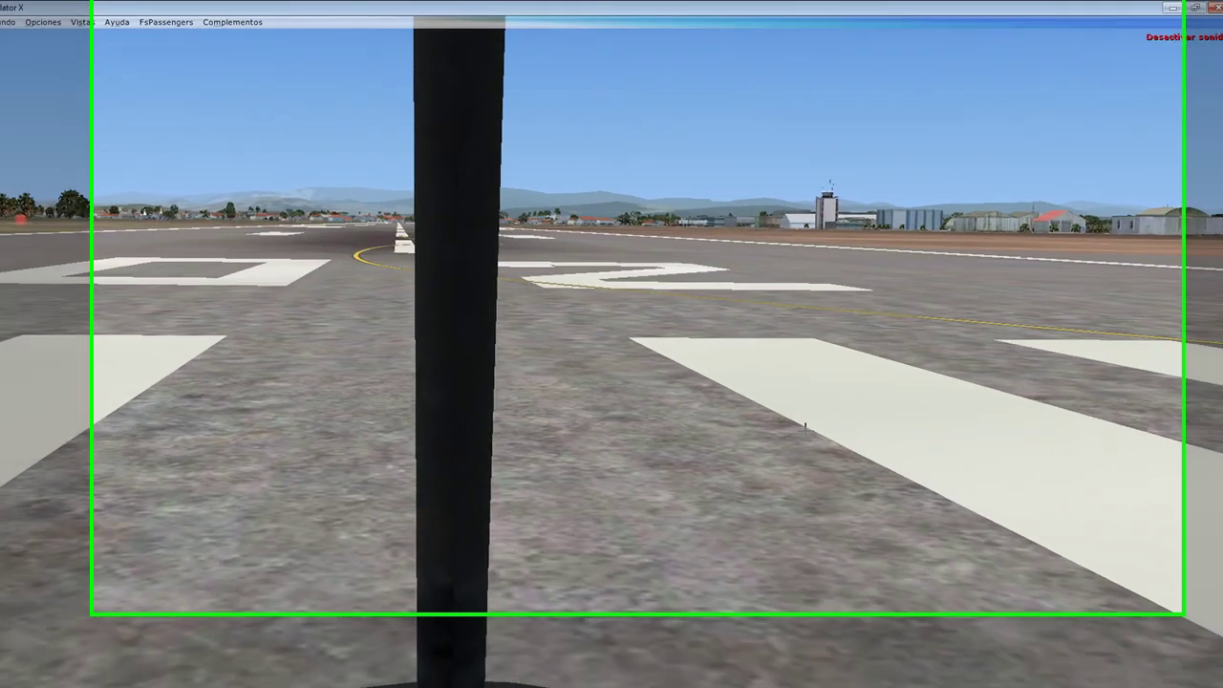
key(shift+KP_4)
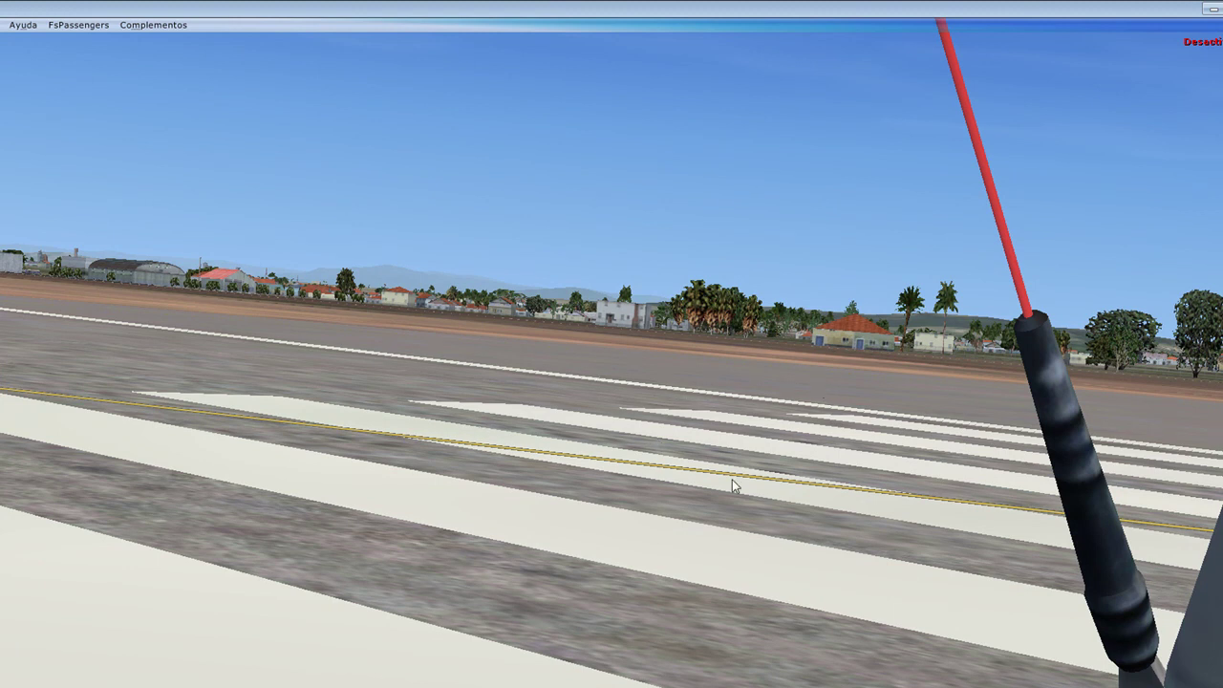
key(shift+KP_8)
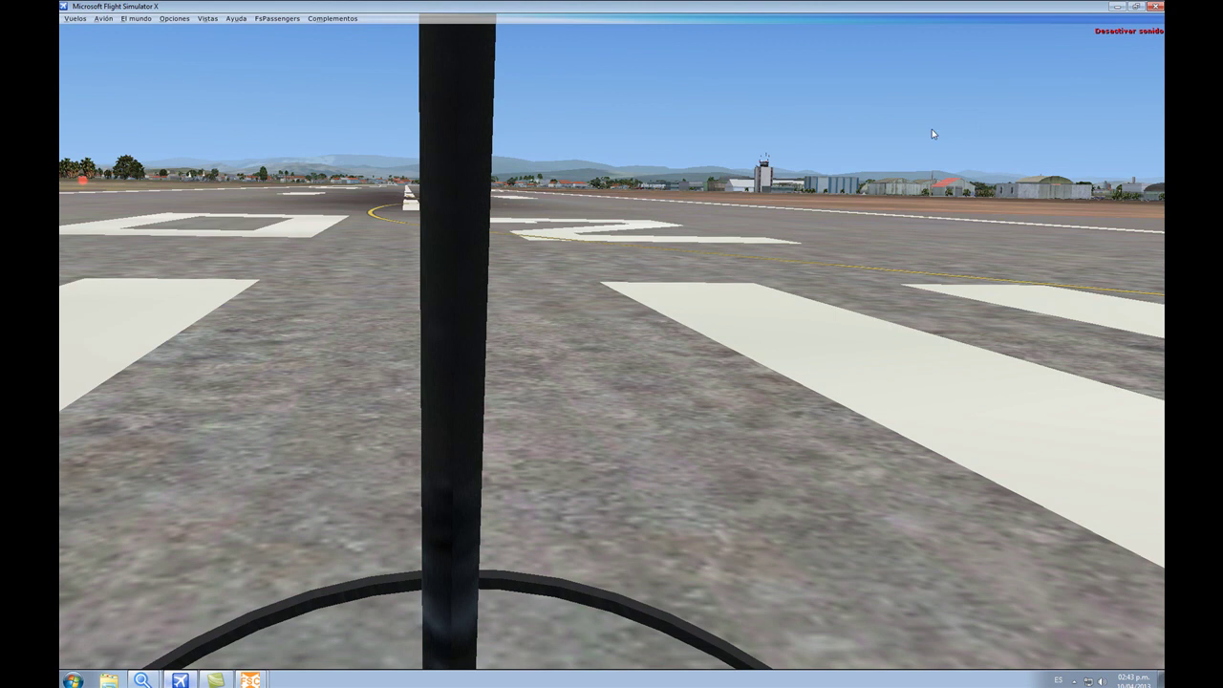
click(1117, 7)
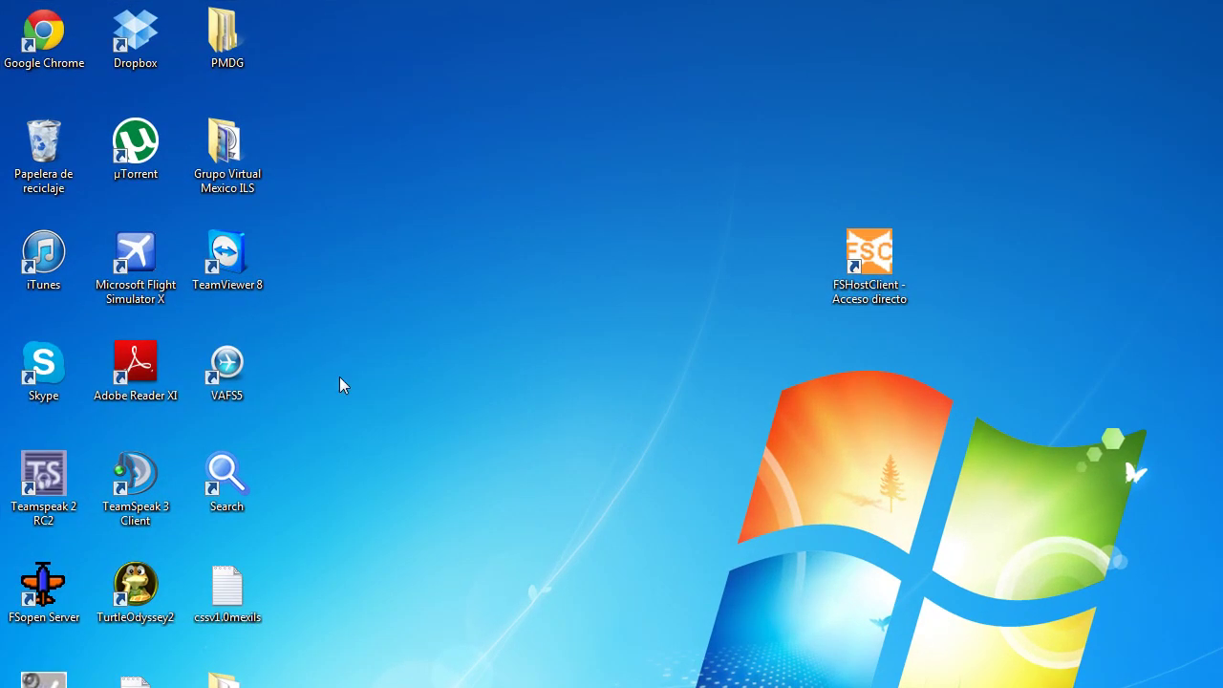
Step: Move the FSHostClient shortcut beside the PMDG folder in the desktop icon grid
right_click(240, 356)
click(669, 410)
drag(860, 263, 309, 109)
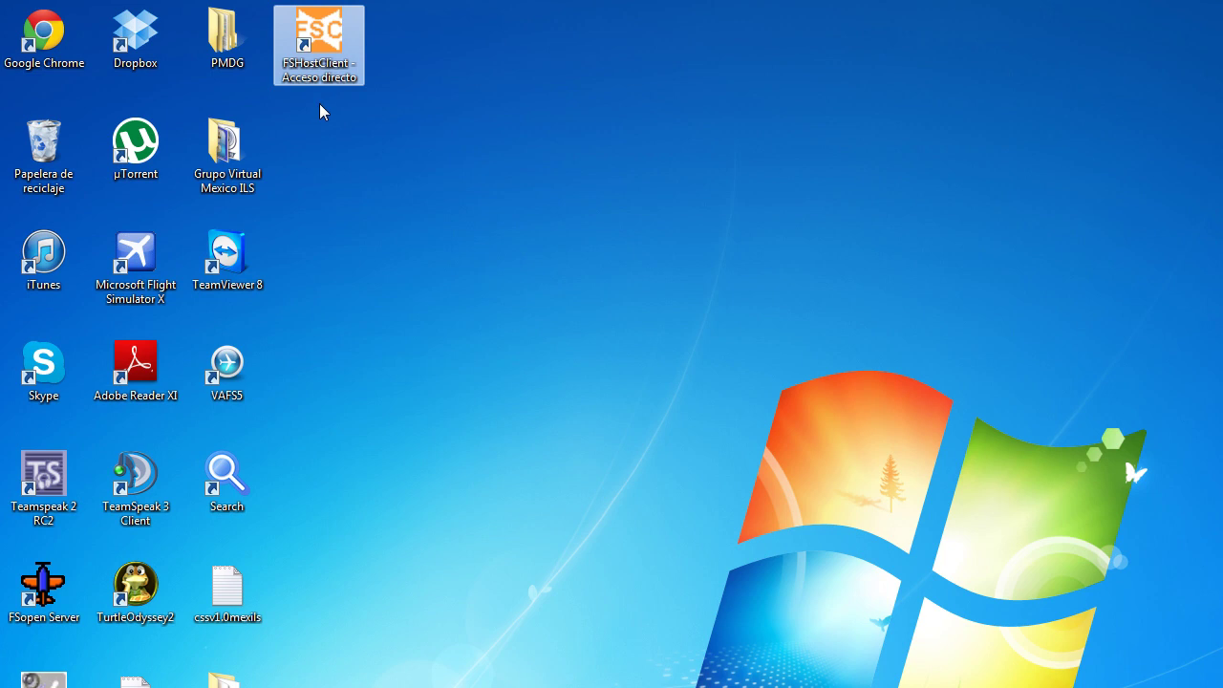
click(410, 170)
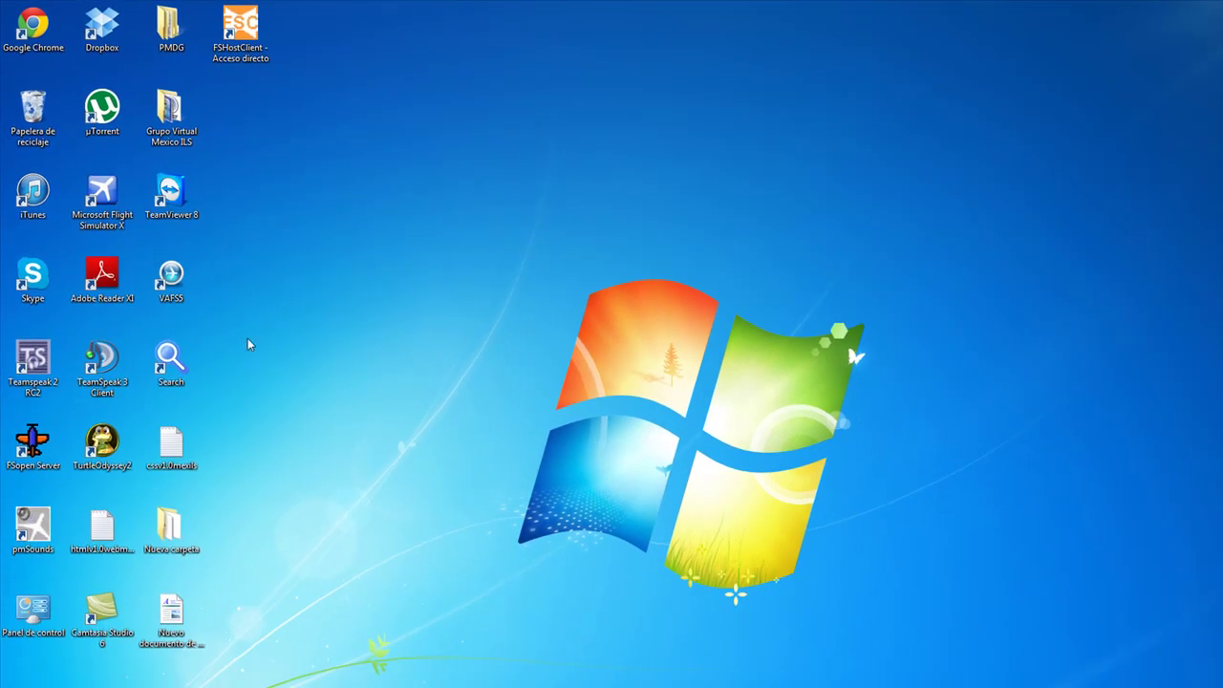
drag(226, 647, 10, 597)
click(371, 402)
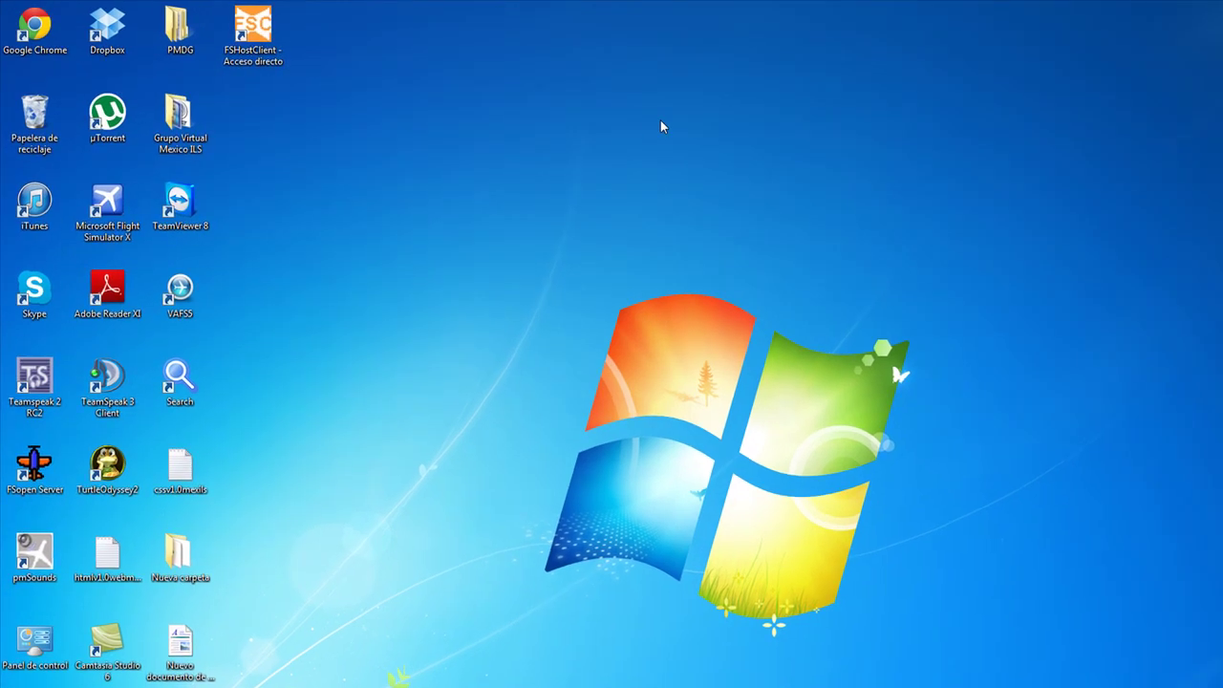
drag(528, 271, 525, 542)
drag(492, 288, 985, 641)
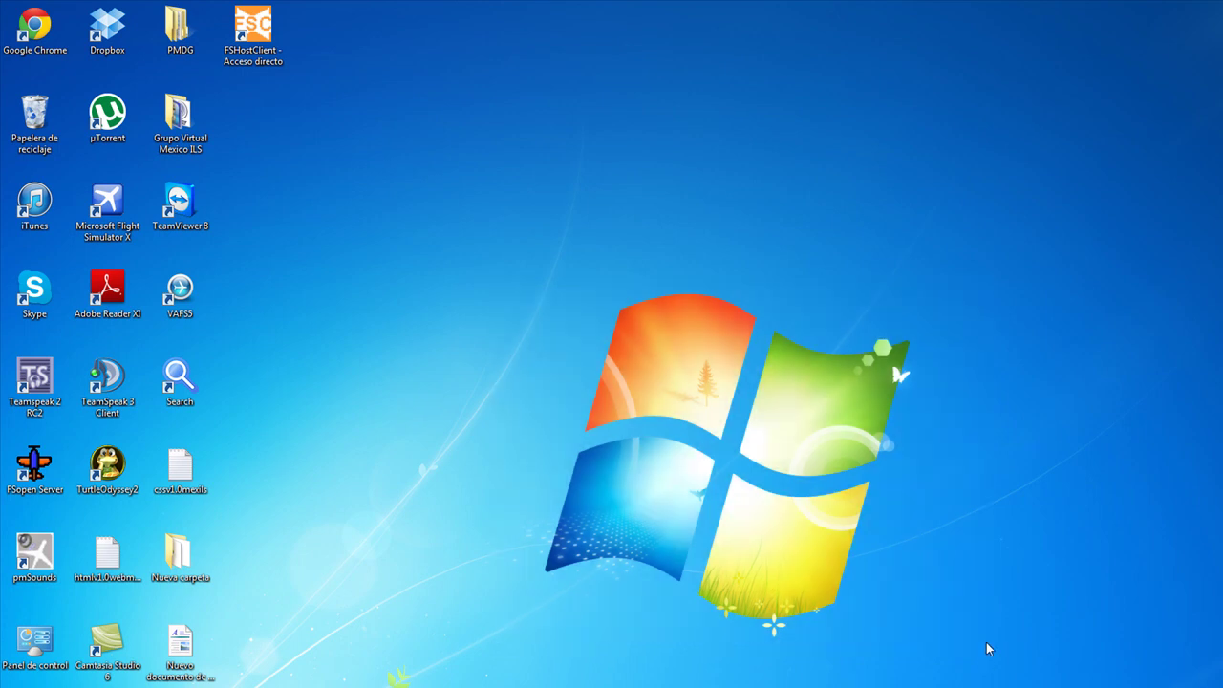